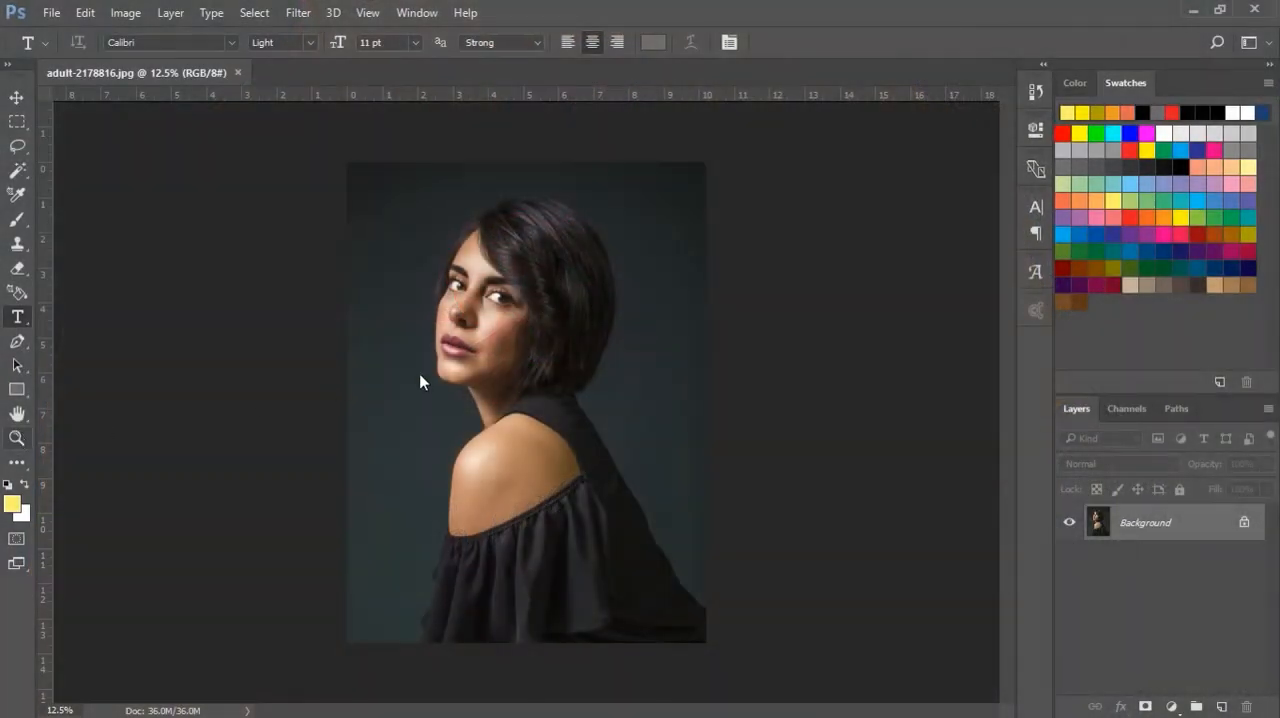
# Brighten the portrait with the Camera Raw Filter by setting Exposure to +0.65
pyautogui.press('z')
pyautogui.click(455, 344)
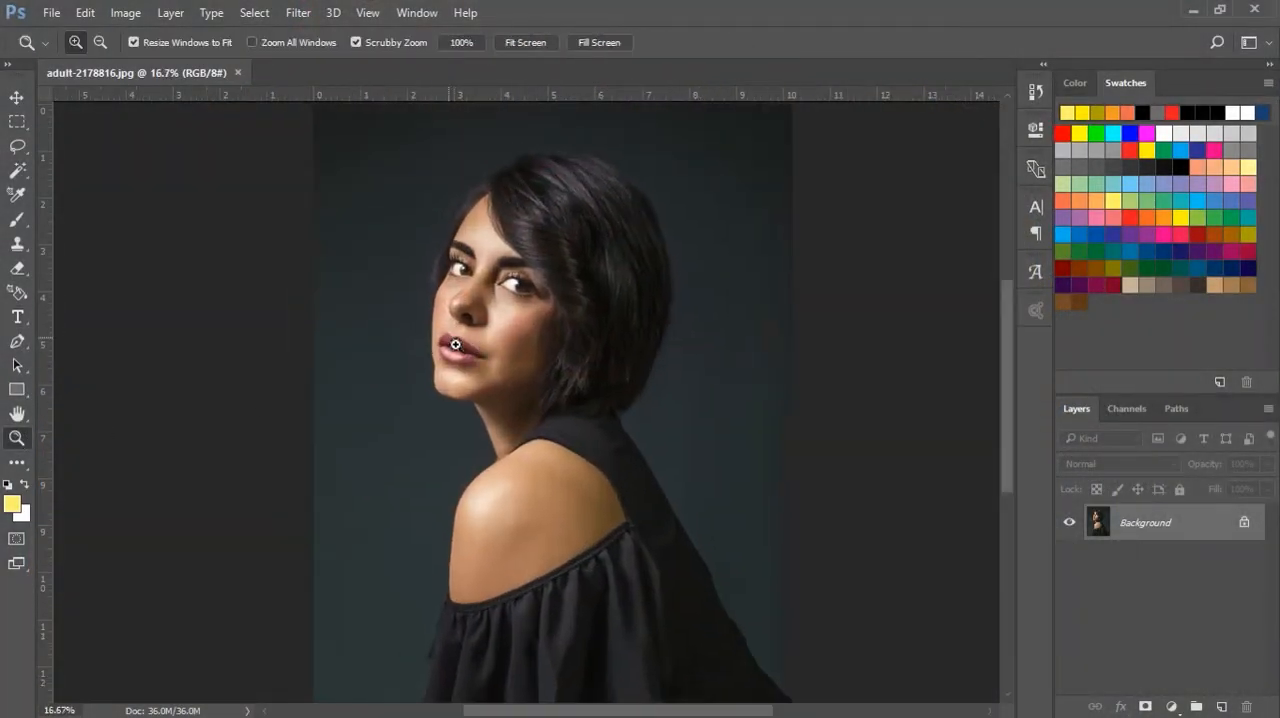
pyautogui.scroll(-2, 470, 338)
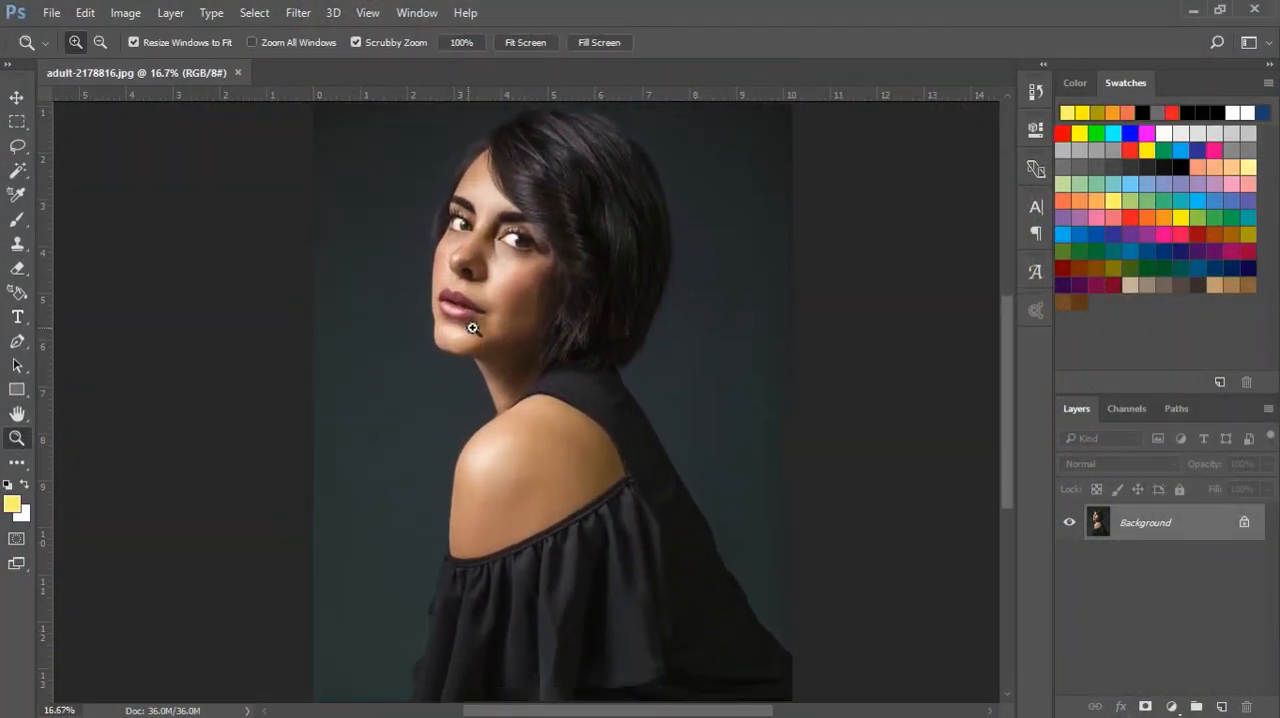
pyautogui.scroll(1, 474, 240)
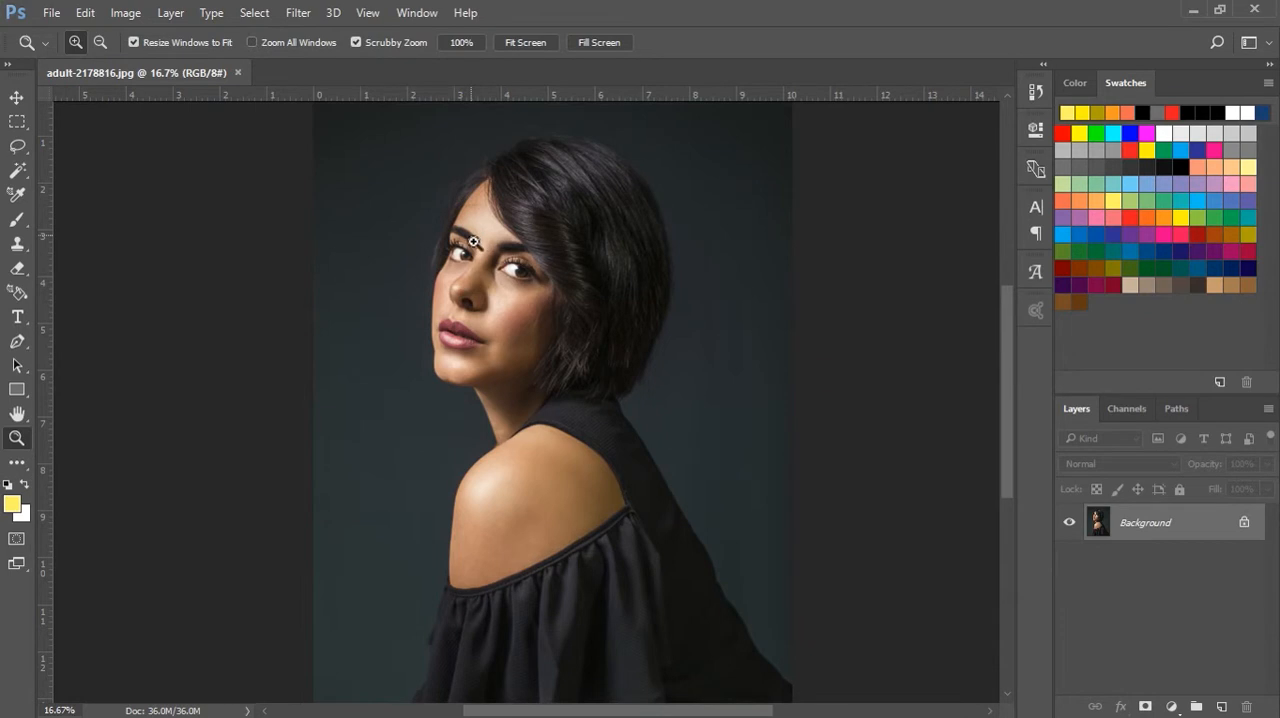
pyautogui.click(254, 13)
pyautogui.moveTo(296, 13)
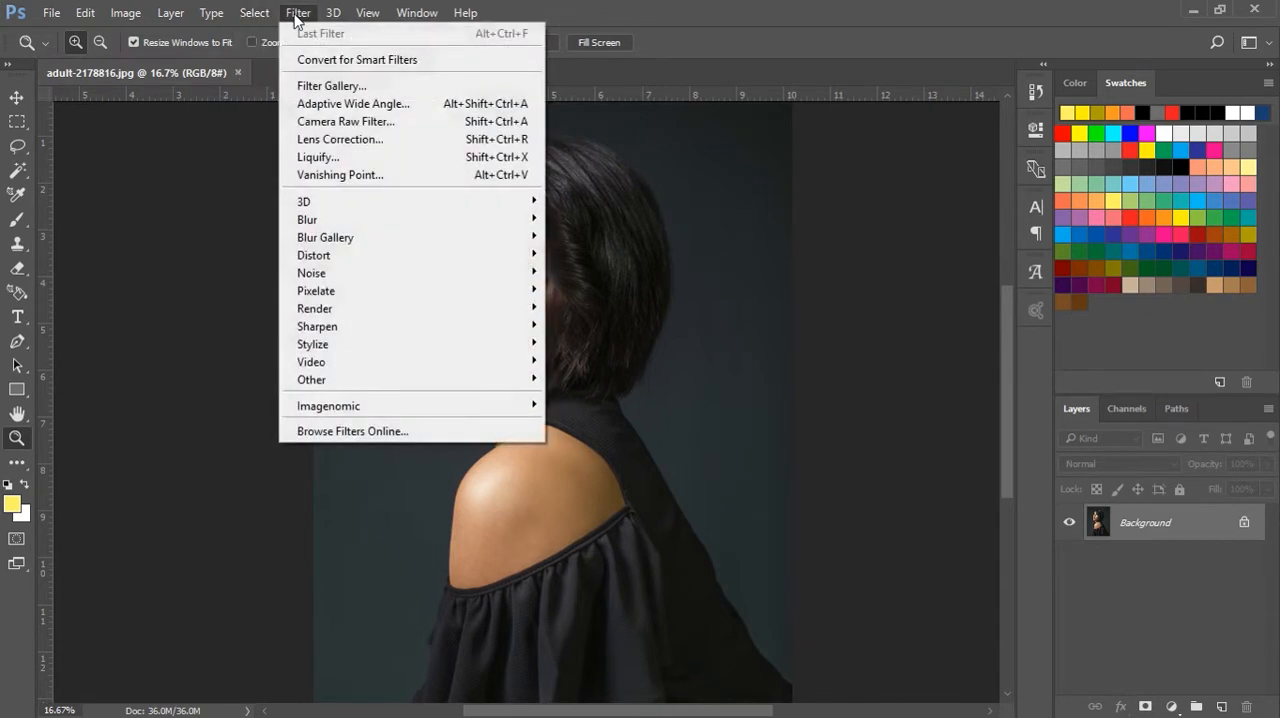
pyautogui.click(342, 122)
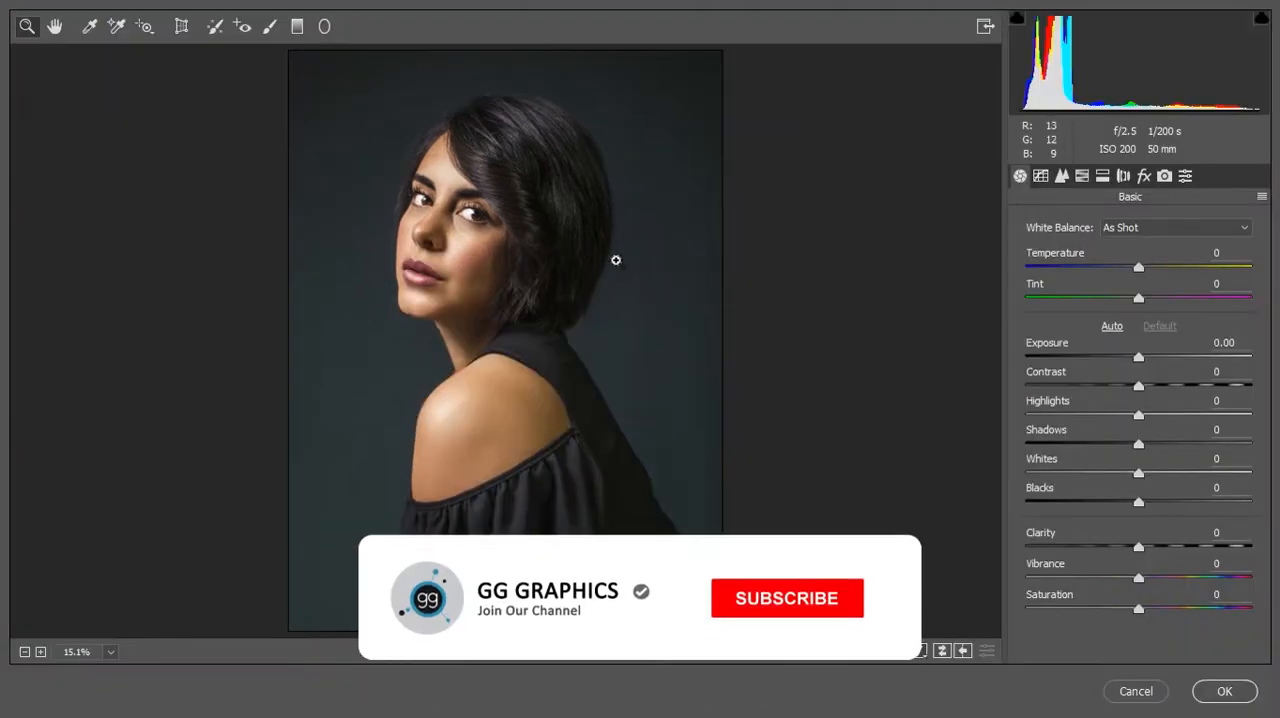
pyautogui.moveTo(1136, 358); pyautogui.dragTo(1153, 362)
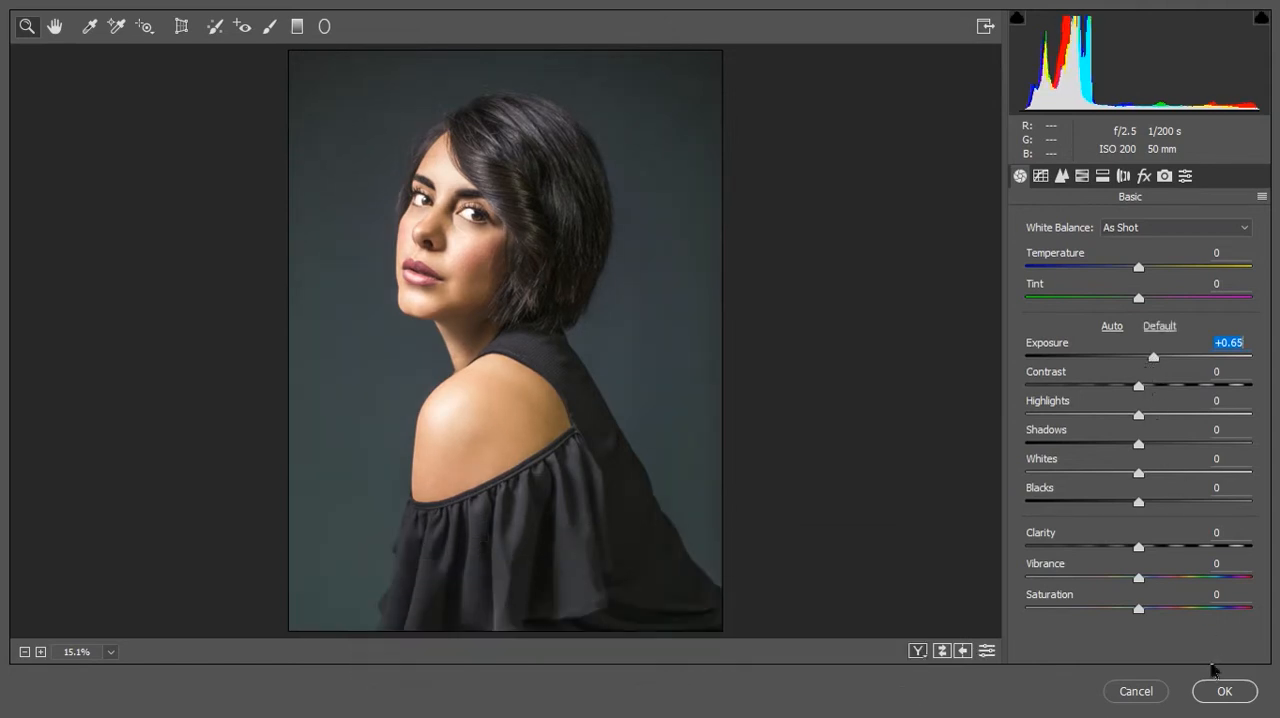
pyautogui.click(1226, 691)
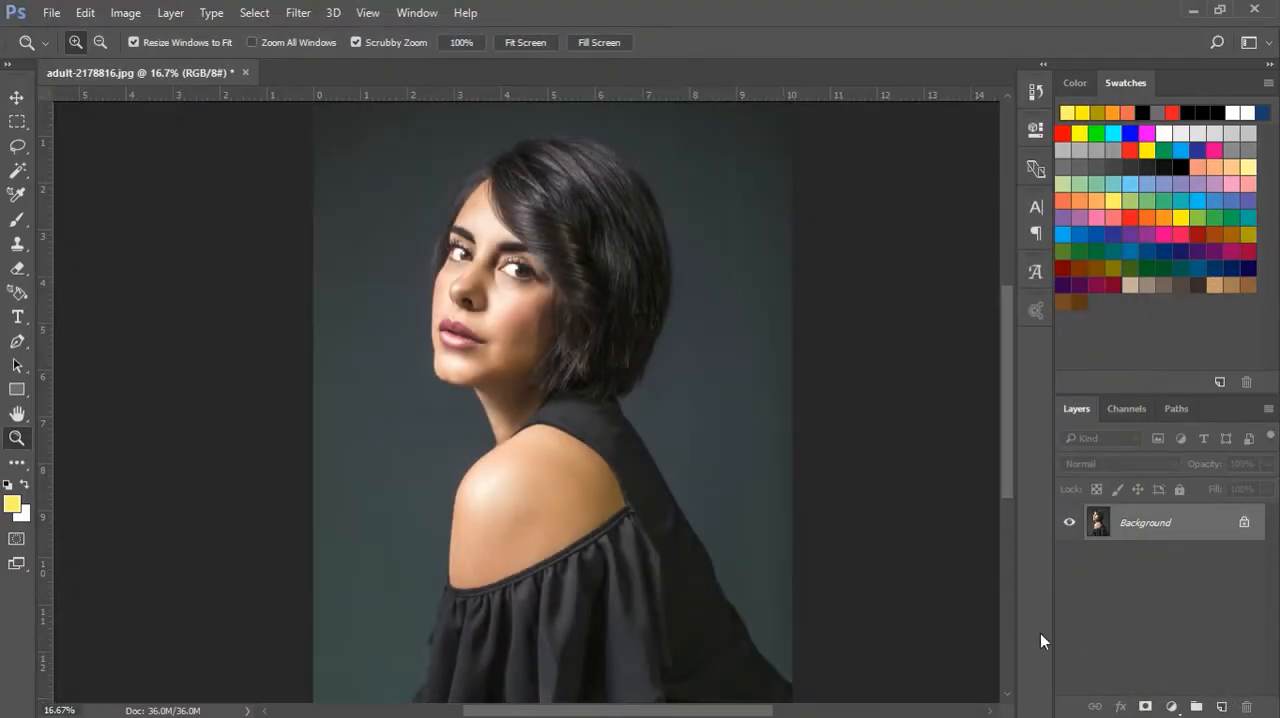
# Place the smoke image into the portrait document as a new layer above the background
pyautogui.click(557, 534)
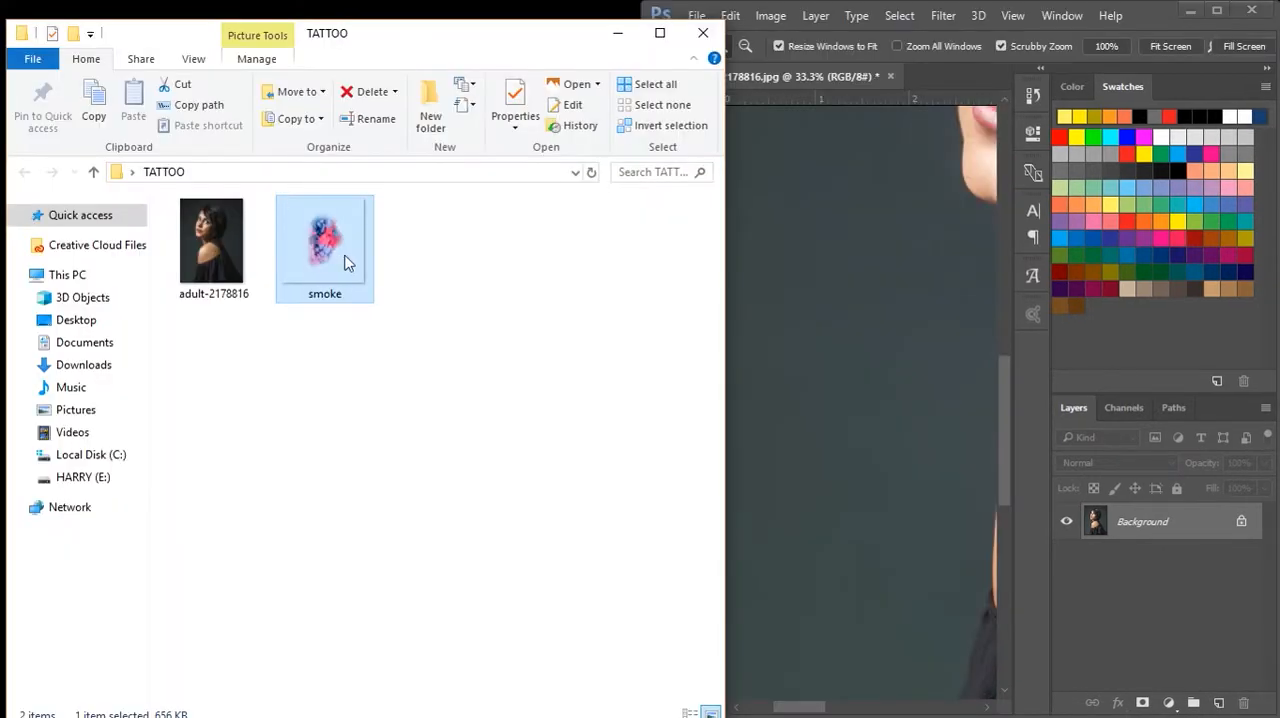
pyautogui.moveTo(347, 262); pyautogui.dragTo(890, 264)
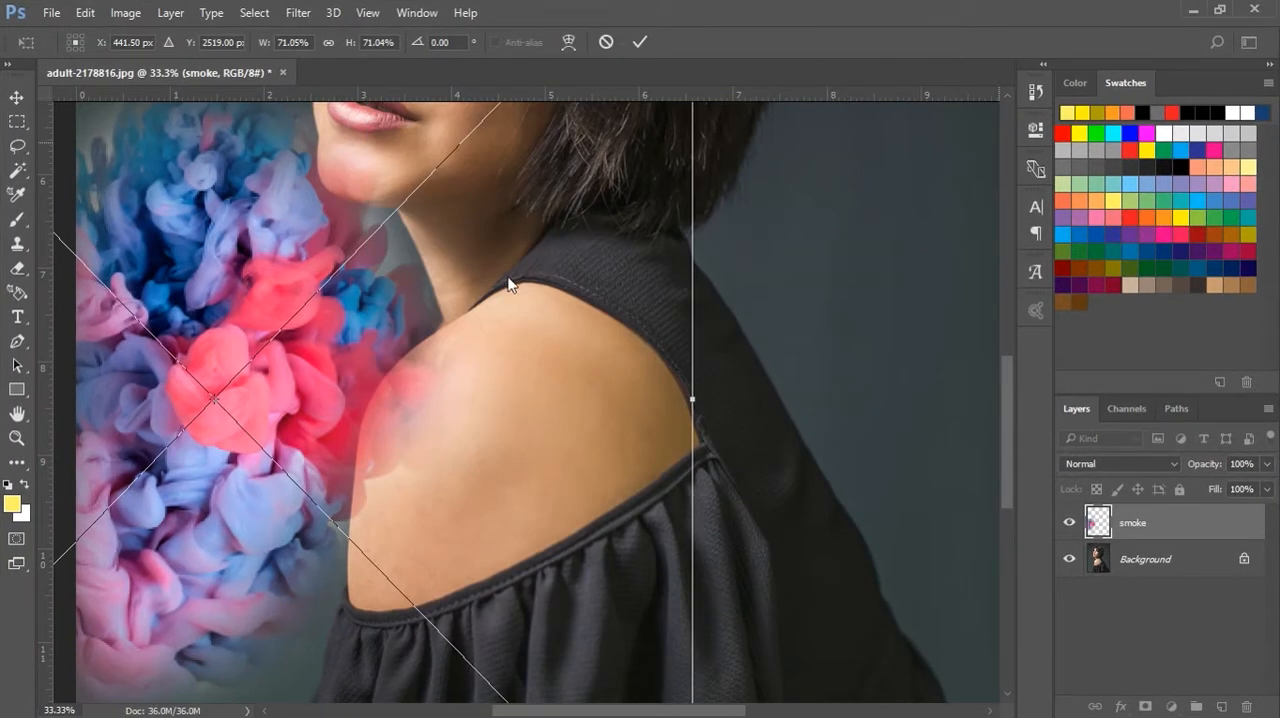
pyautogui.scroll(-1, 490, 270)
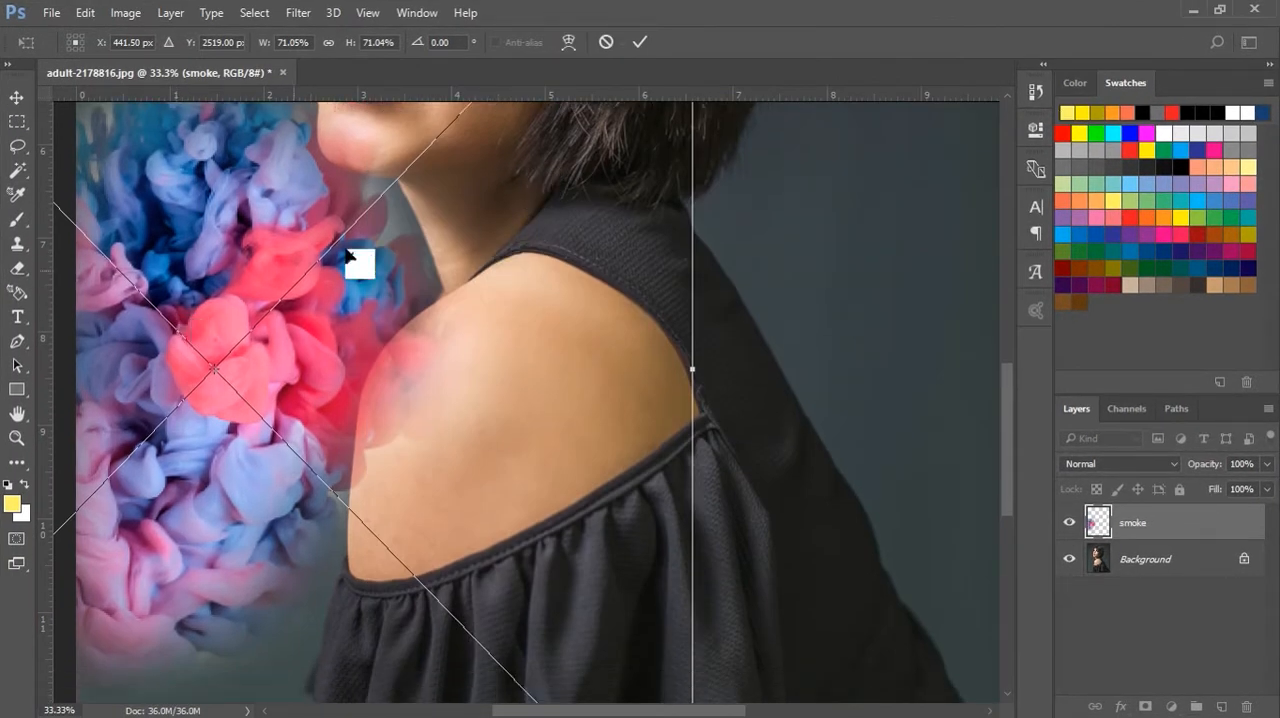
pyautogui.click(636, 42)
# Scale the smoke layer down to about 22.3% and position it on the woman's bare shoulder
pyautogui.press('z')
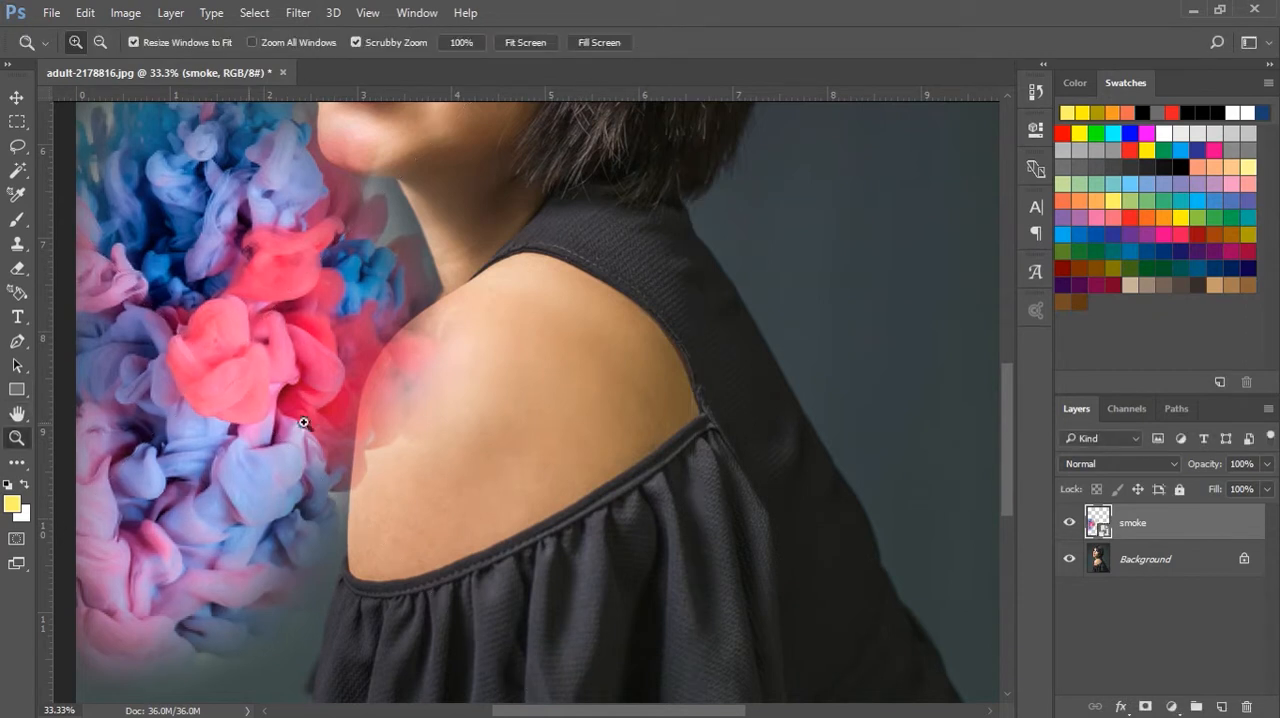
pyautogui.keyDown('alt'); pyautogui.click(411, 398); pyautogui.keyUp('alt')
pyautogui.keyDown('alt'); pyautogui.click(411, 398); pyautogui.keyUp('alt')
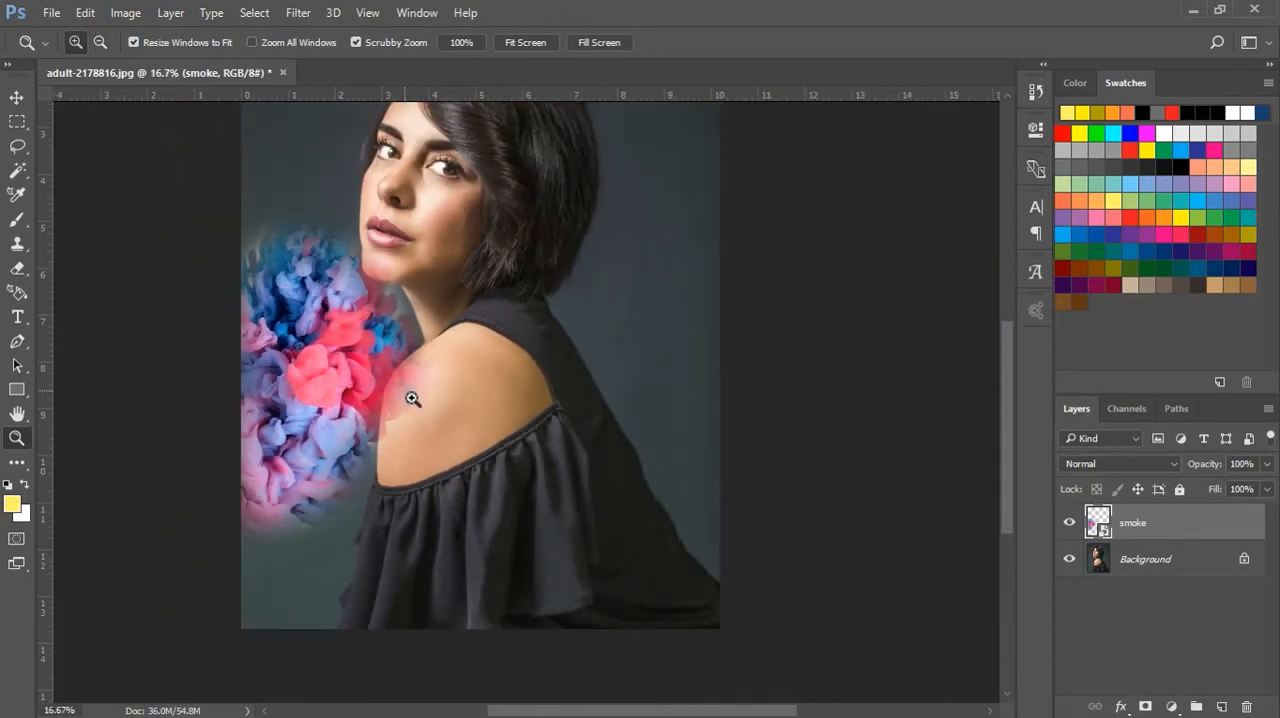
pyautogui.click(16, 97)
pyautogui.moveTo(344, 340); pyautogui.dragTo(495, 343)
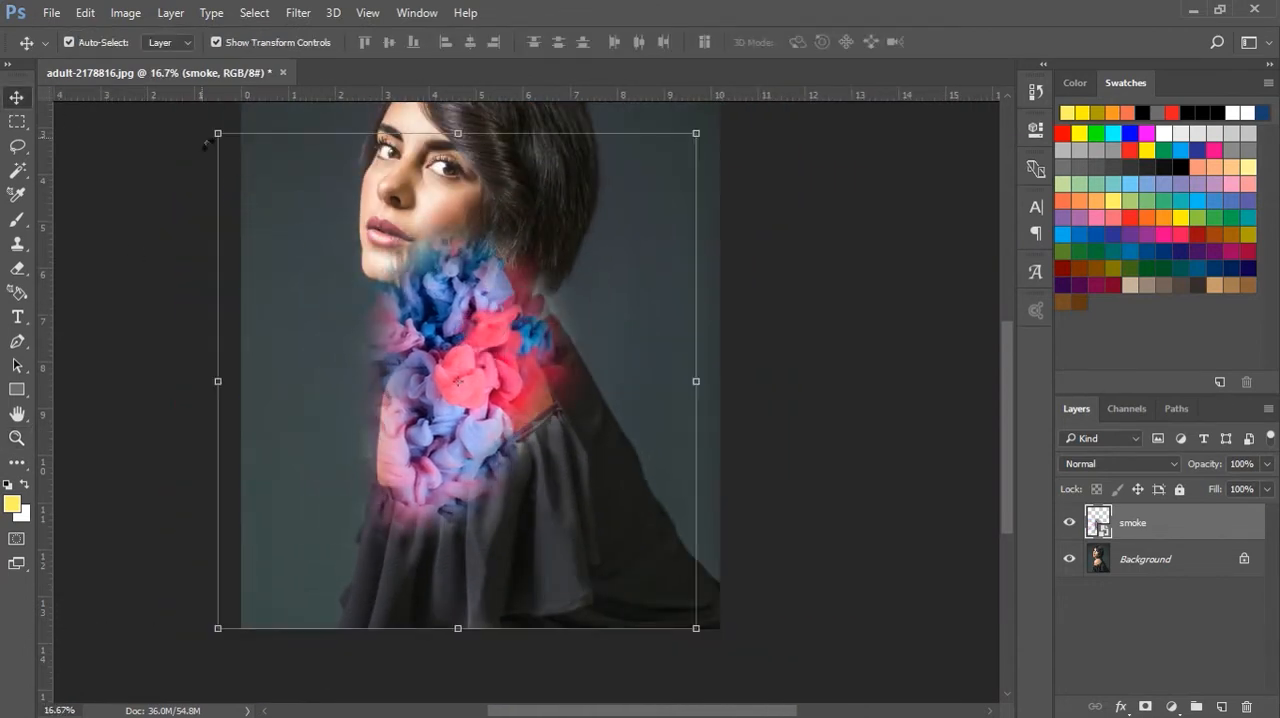
pyautogui.moveTo(220, 135); pyautogui.dragTo(547, 474)
pyautogui.moveTo(627, 569); pyautogui.dragTo(453, 400)
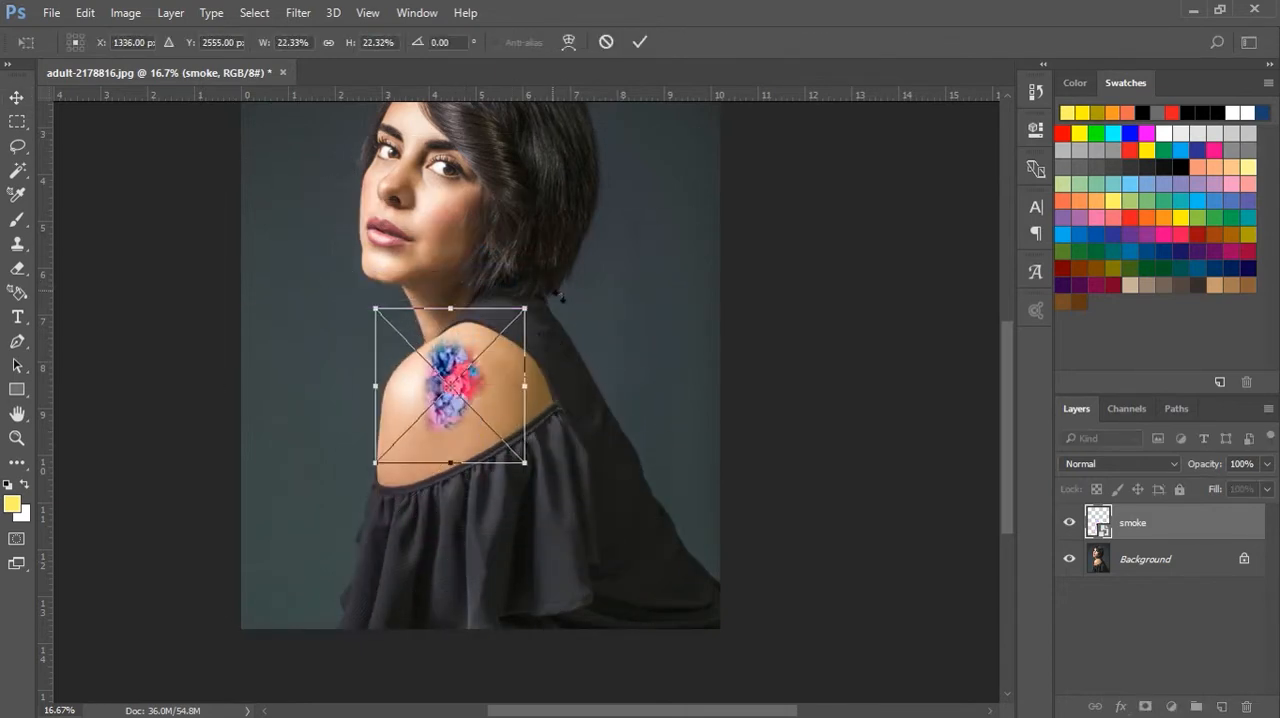
# Rotate the smoke artwork about 30.6° clockwise to follow the shoulder and apply the transformation
pyautogui.moveTo(558, 297); pyautogui.dragTo(613, 357)
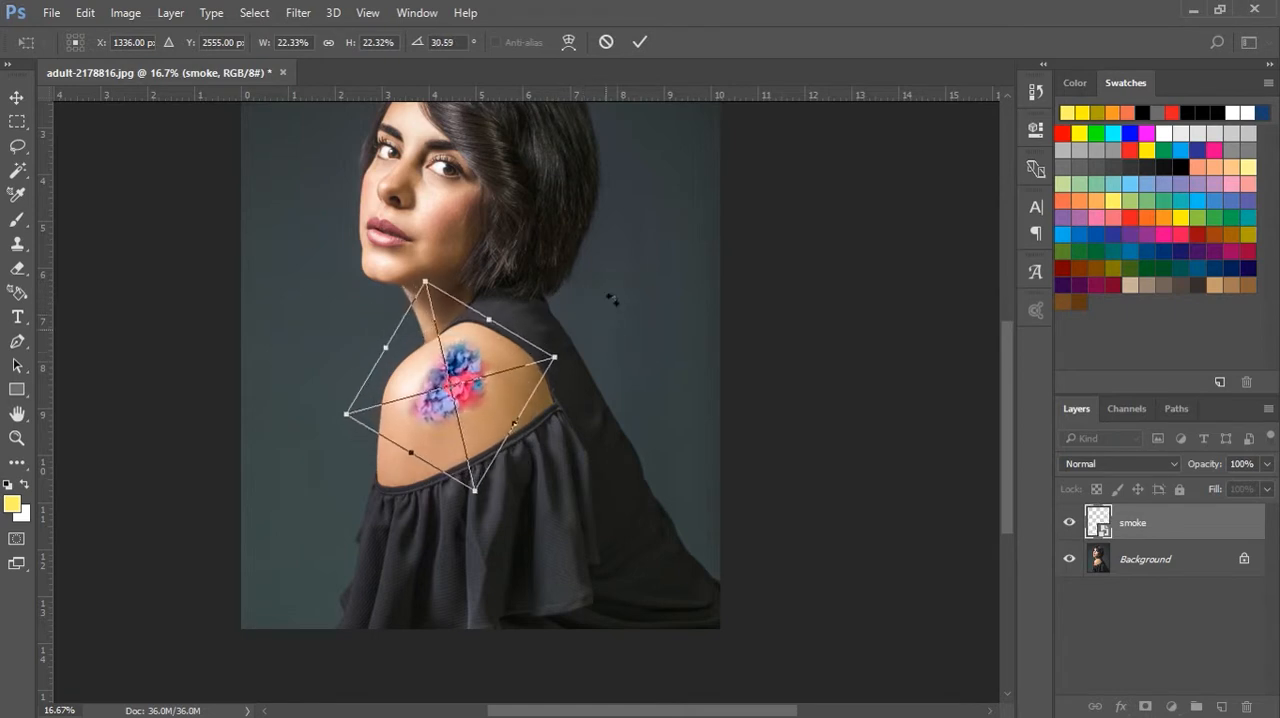
pyautogui.click(640, 42)
pyautogui.click(792, 352)
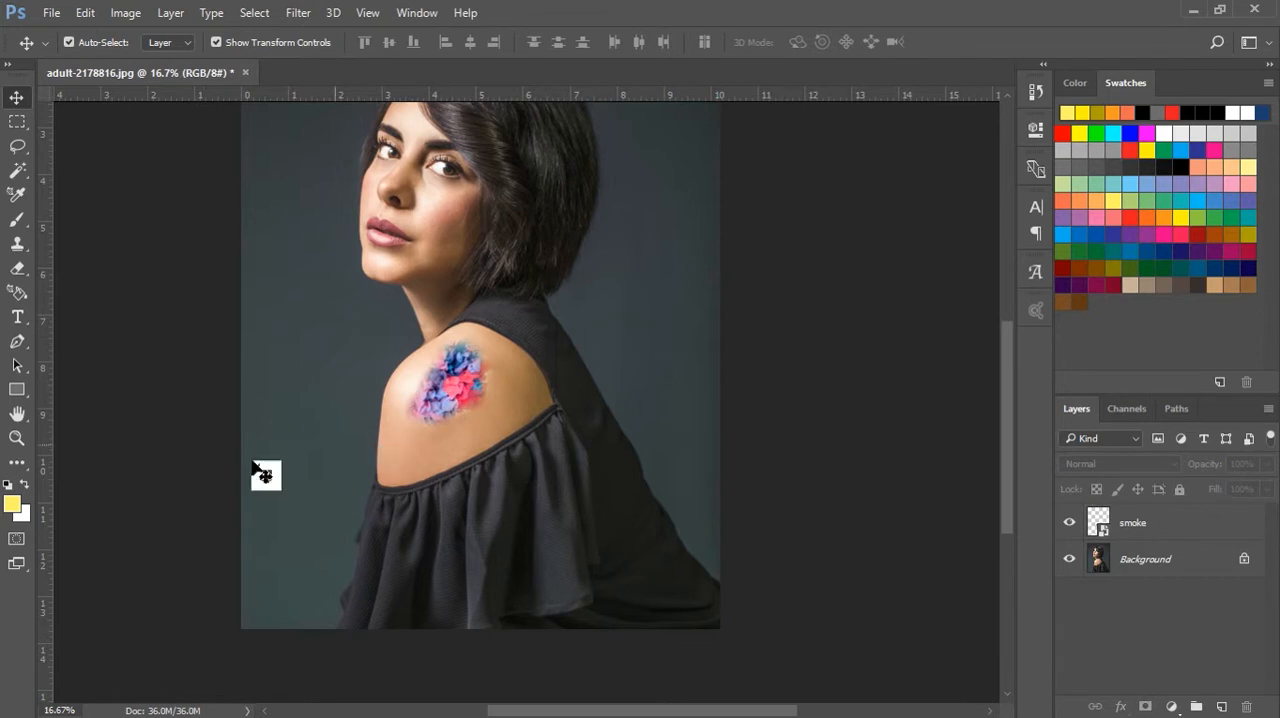
# Set the Brush tool to Clear mode for the smoke layer and rasterize its smart object
pyautogui.click(17, 437)
pyautogui.click(423, 414)
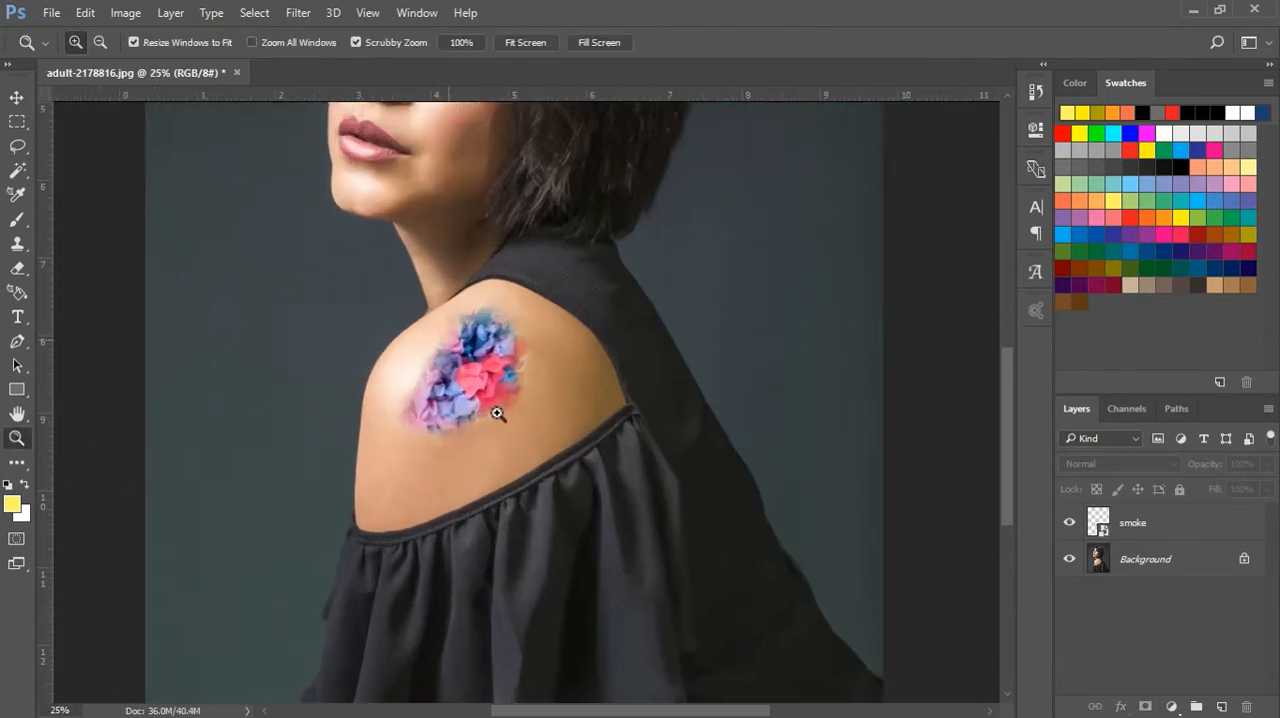
pyautogui.click(497, 413)
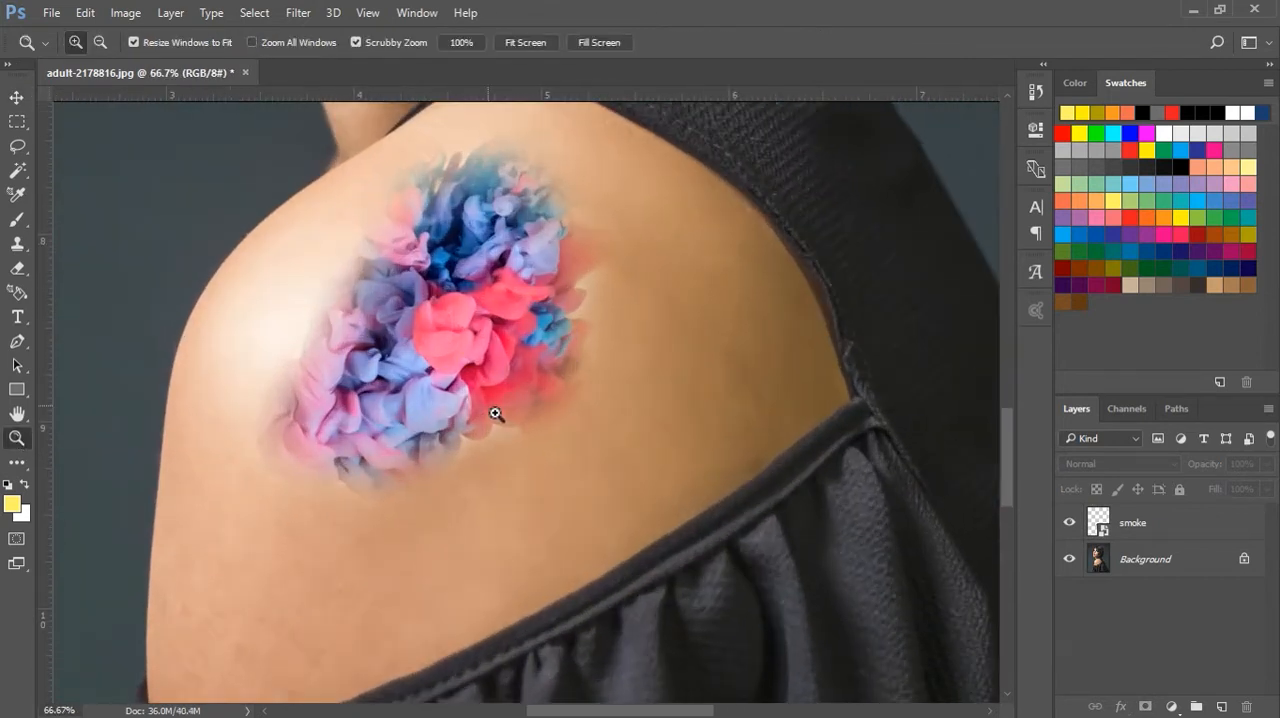
pyautogui.click(495, 413)
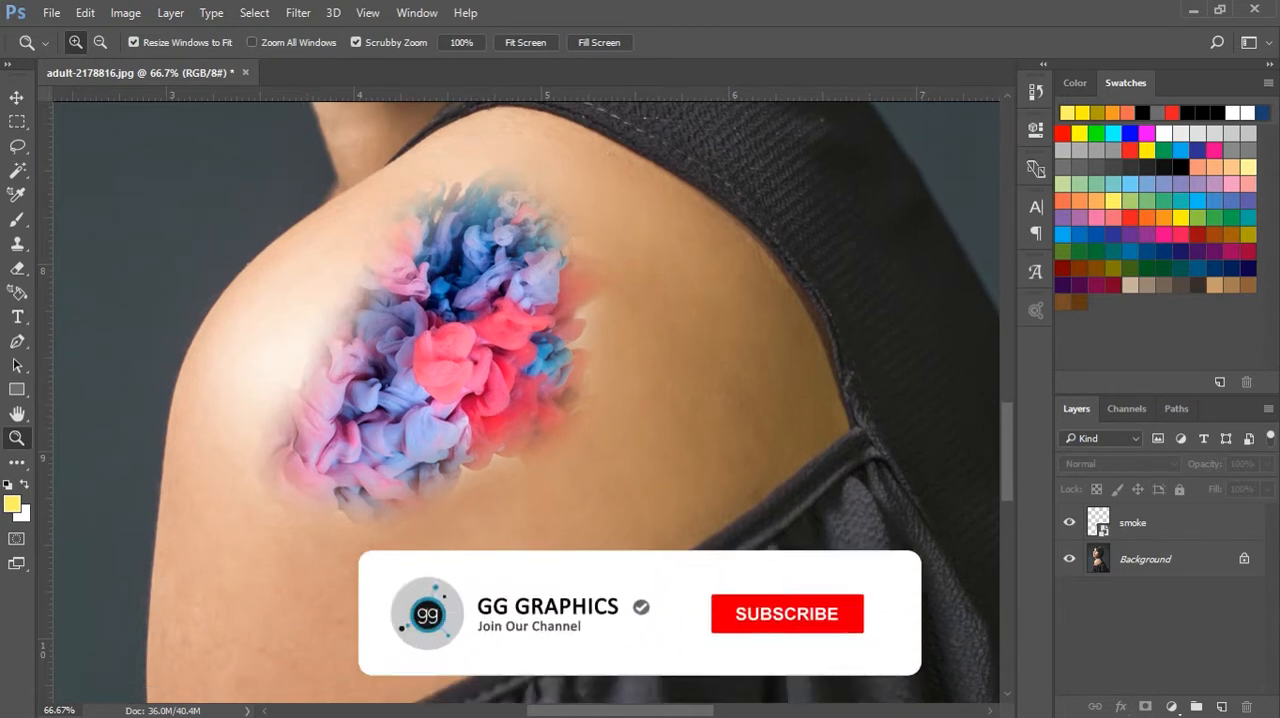
pyautogui.press('v')
pyautogui.moveTo(475, 296)
pyautogui.mouseDown()
pyautogui.moveTo(462, 297)
pyautogui.moveTo(484, 297)
pyautogui.mouseUp()
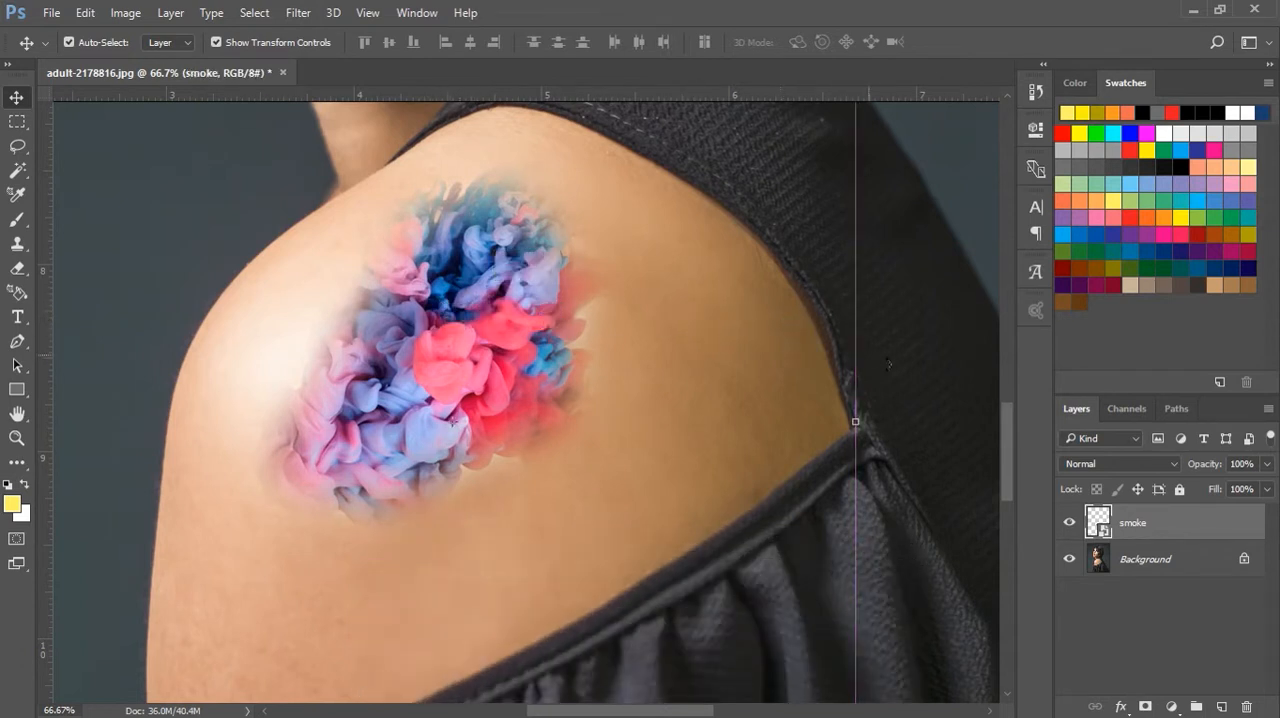
pyautogui.click(915, 368)
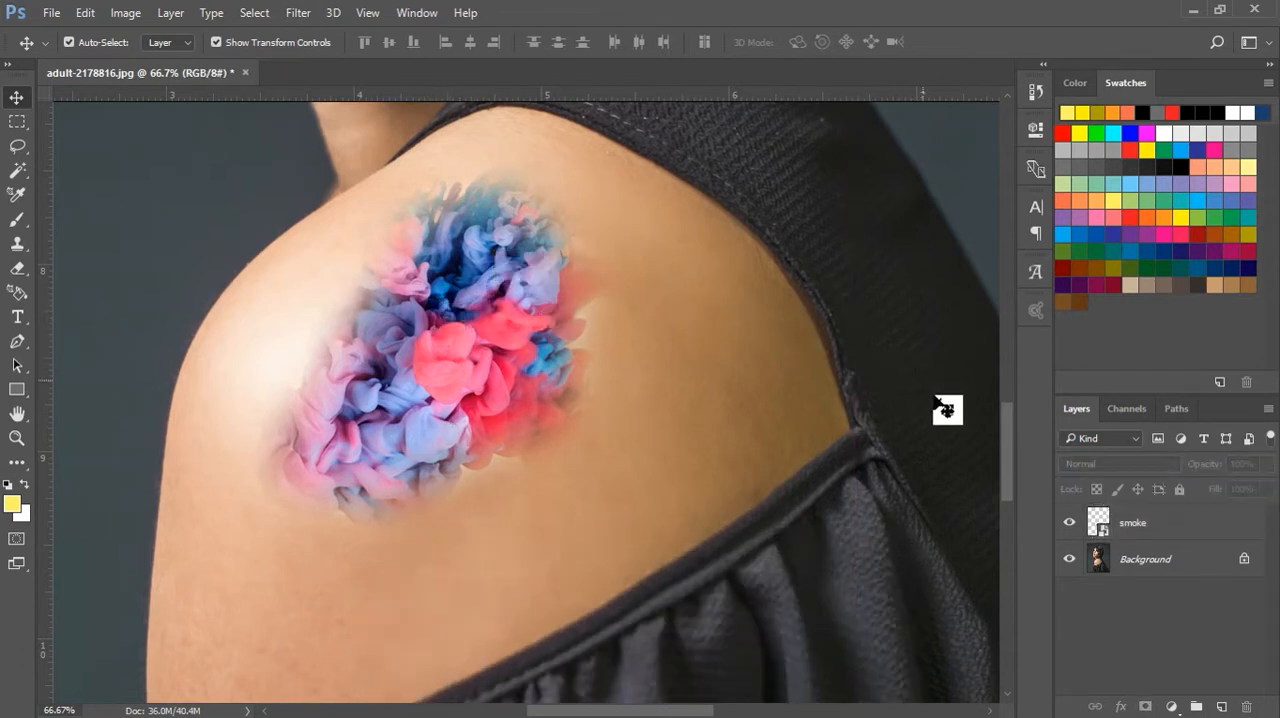
pyautogui.click(1135, 533)
pyautogui.click(17, 222)
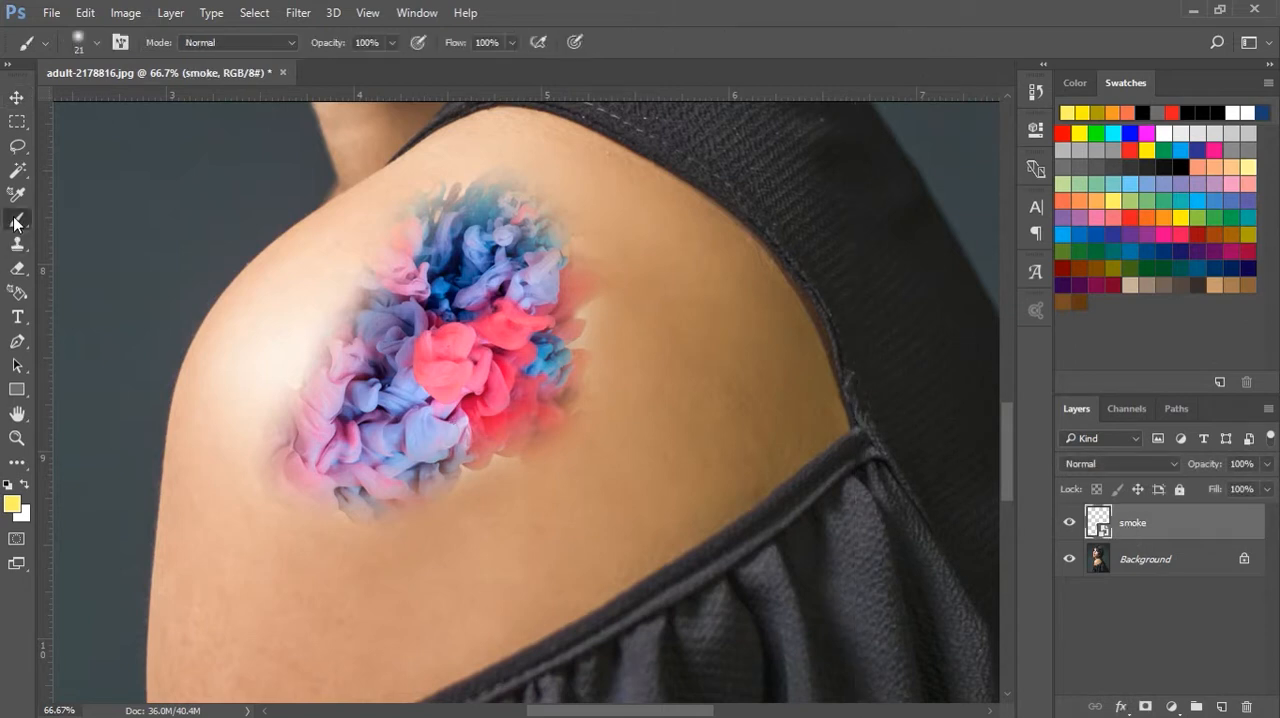
pyautogui.click(254, 45)
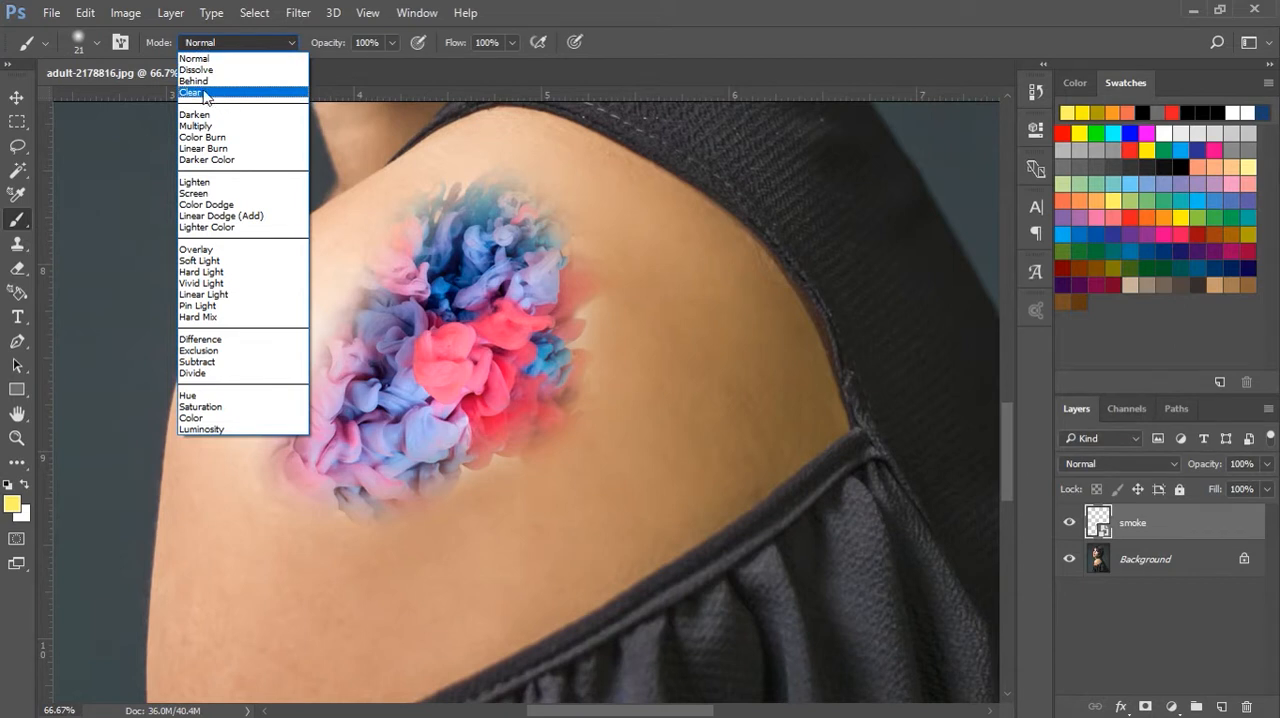
pyautogui.click(204, 93)
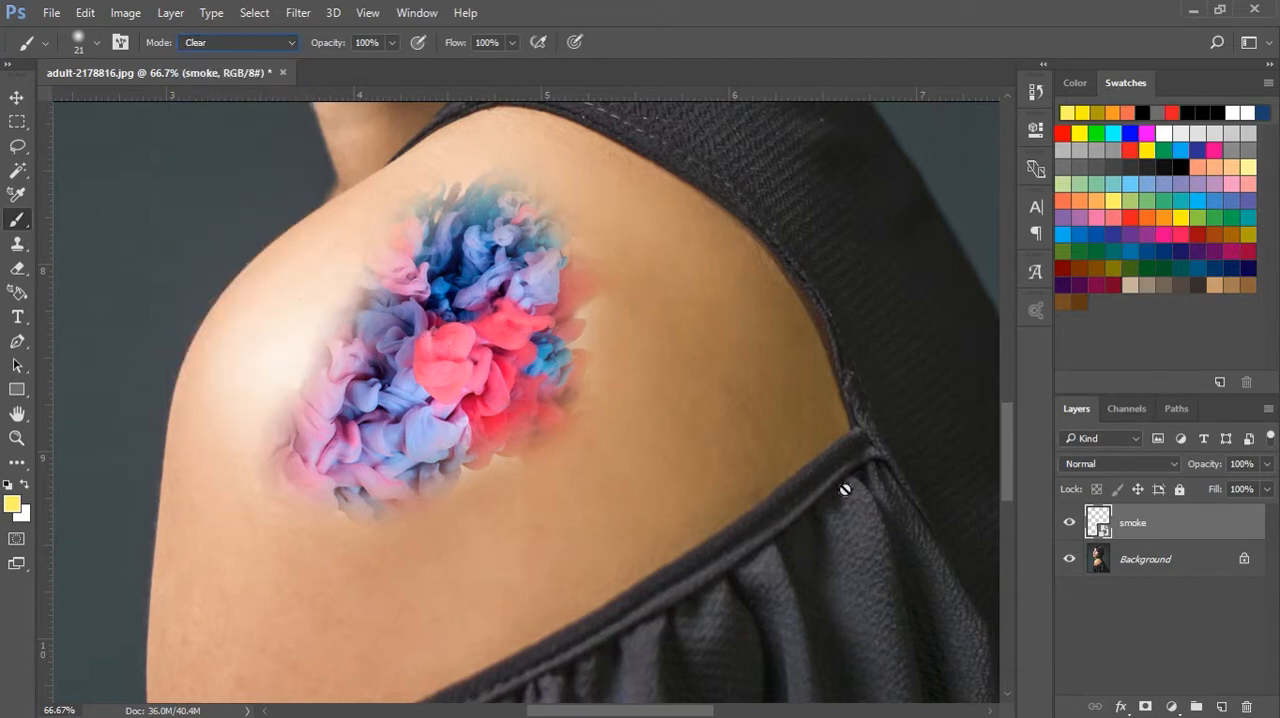
pyautogui.click(489, 346)
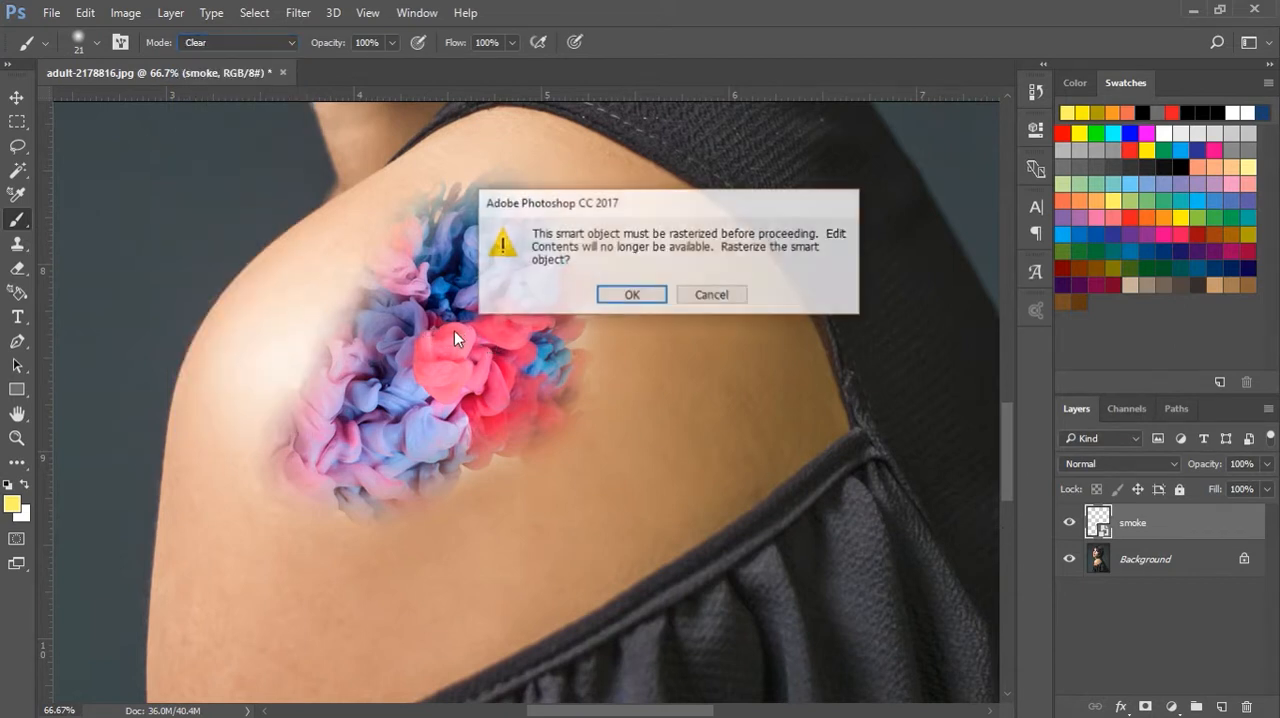
pyautogui.click(619, 302)
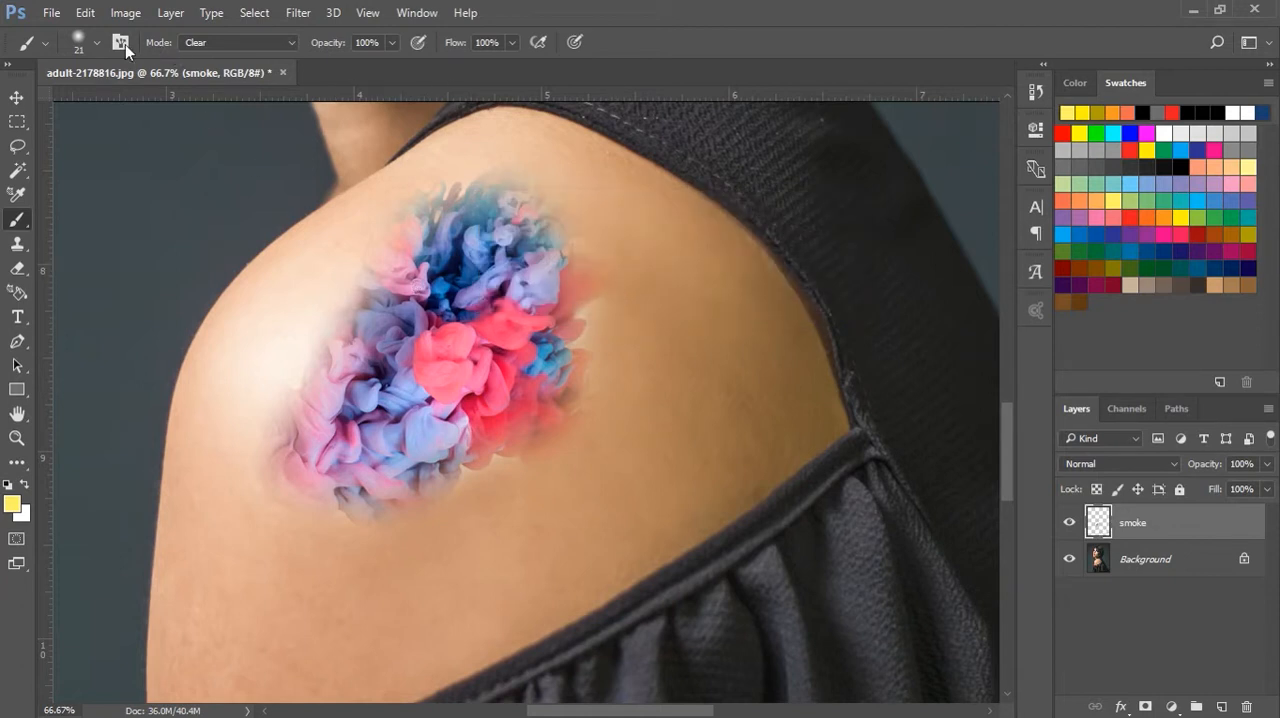
# Erase the stray outer edges of the smoke artwork with a soft 51 px brush at 0% hardness
pyautogui.click(97, 42)
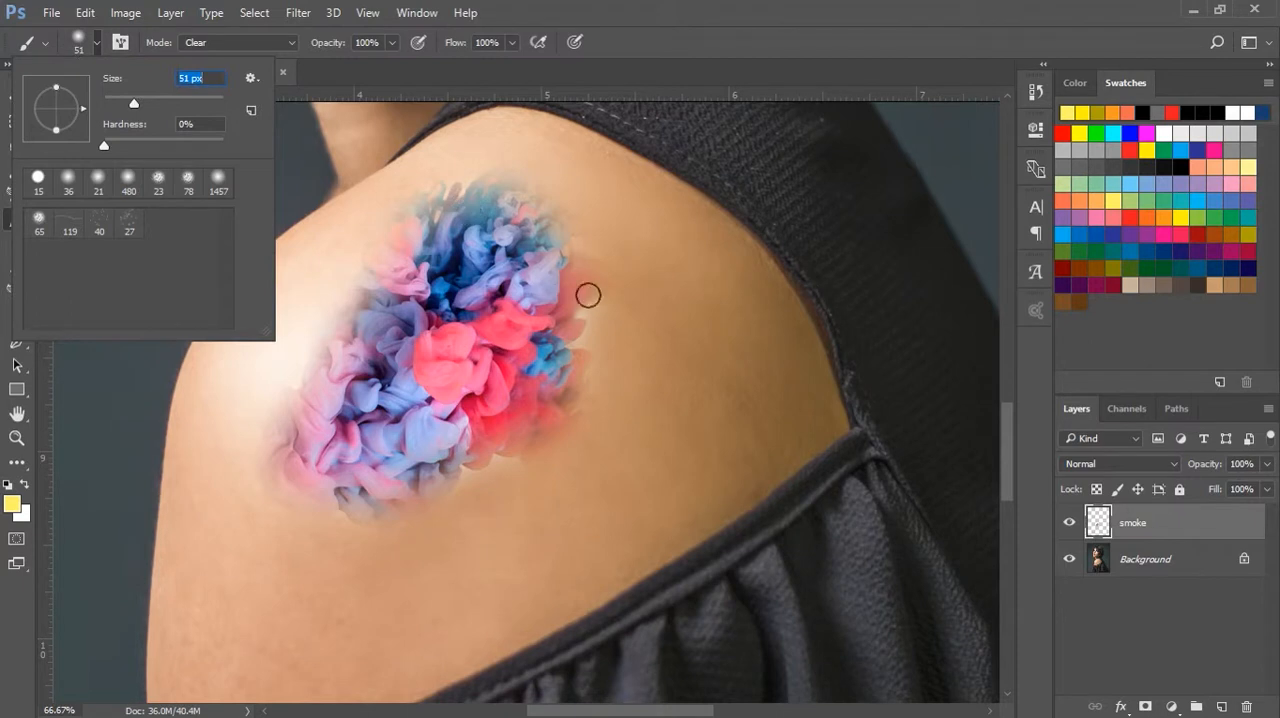
pyautogui.click(612, 306)
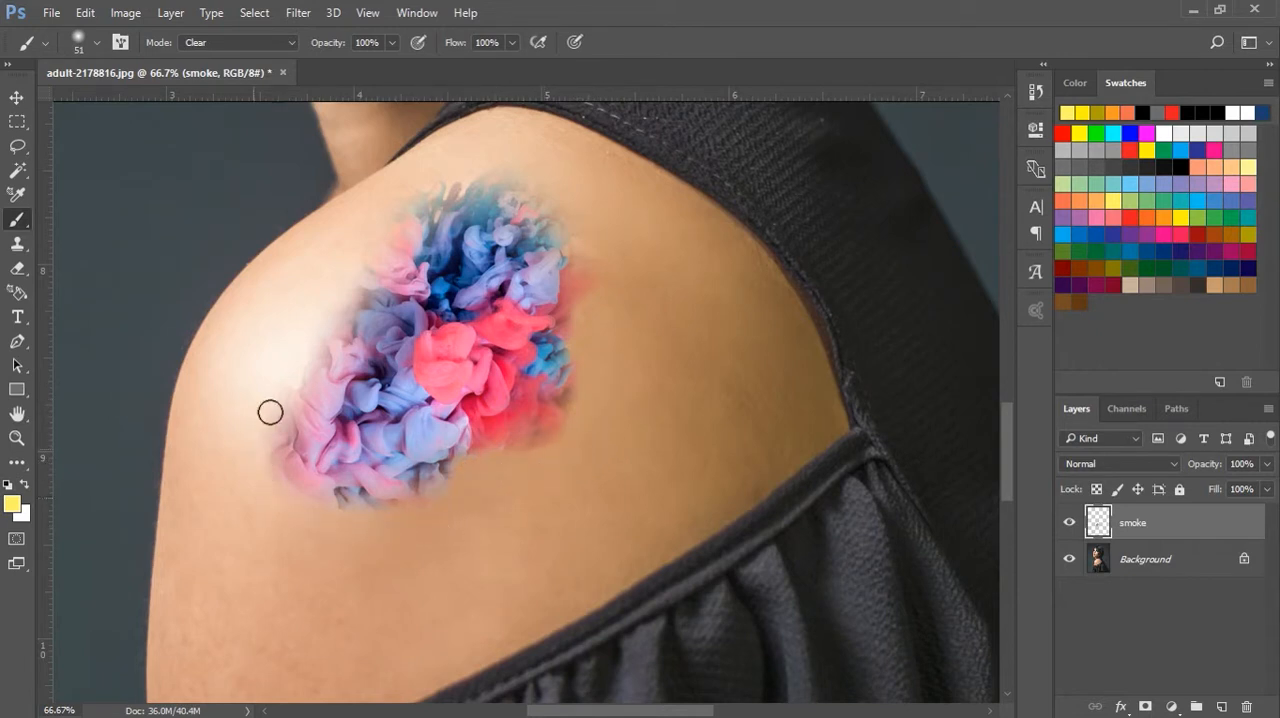
pyautogui.moveTo(401, 193)
pyautogui.mouseDown()
pyautogui.moveTo(462, 205)
pyautogui.moveTo(553, 187)
pyautogui.mouseUp()
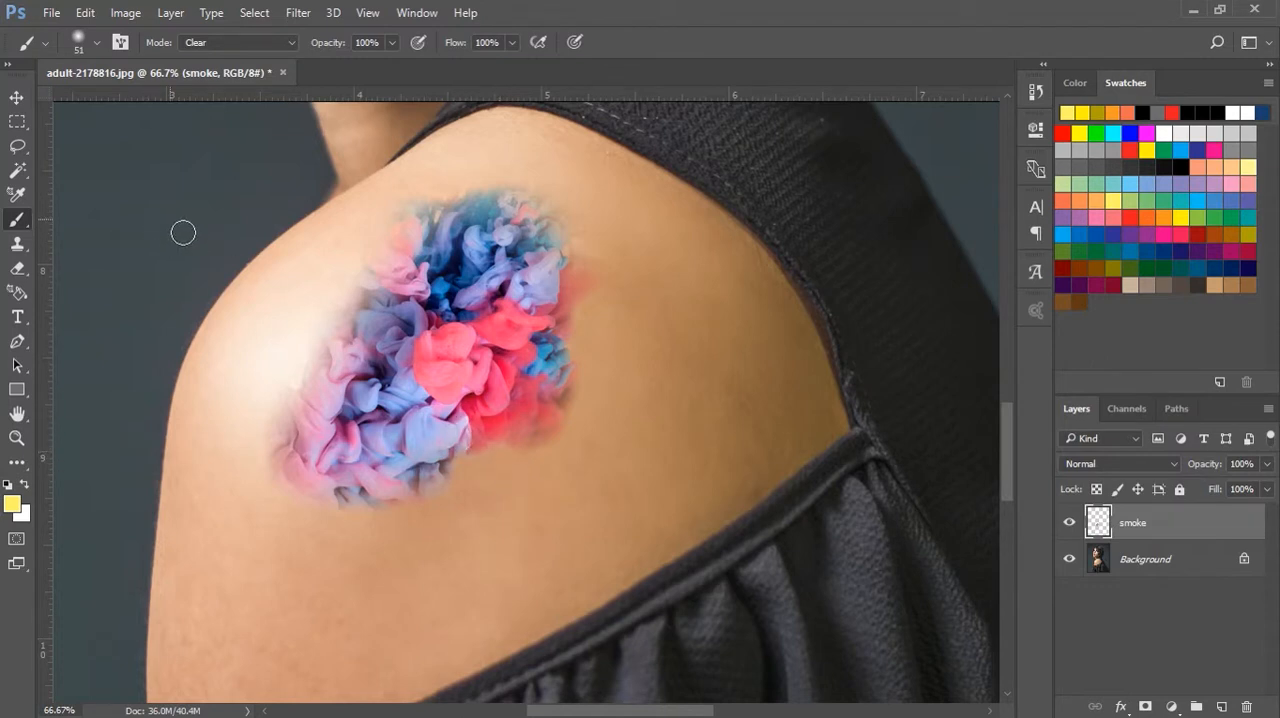
# Blend the smoke layer into the skin using Multiply mode at 74% opacity
pyautogui.click(16, 97)
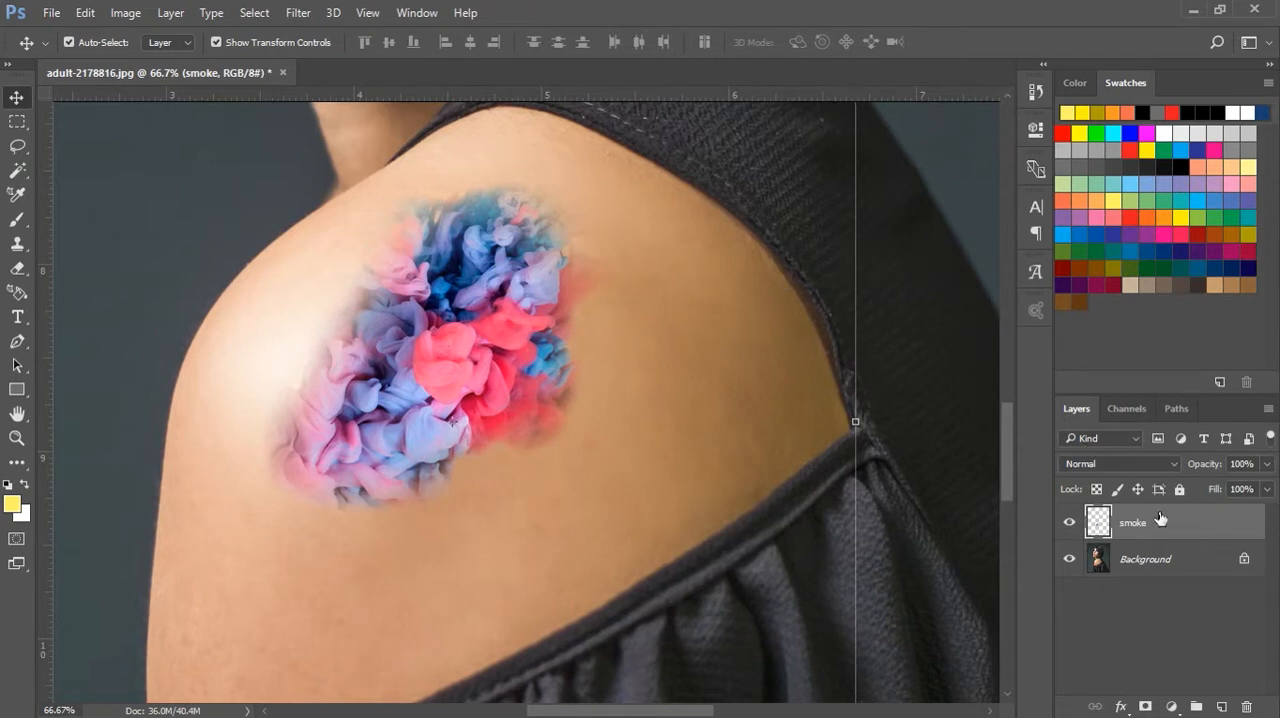
pyautogui.click(1157, 463)
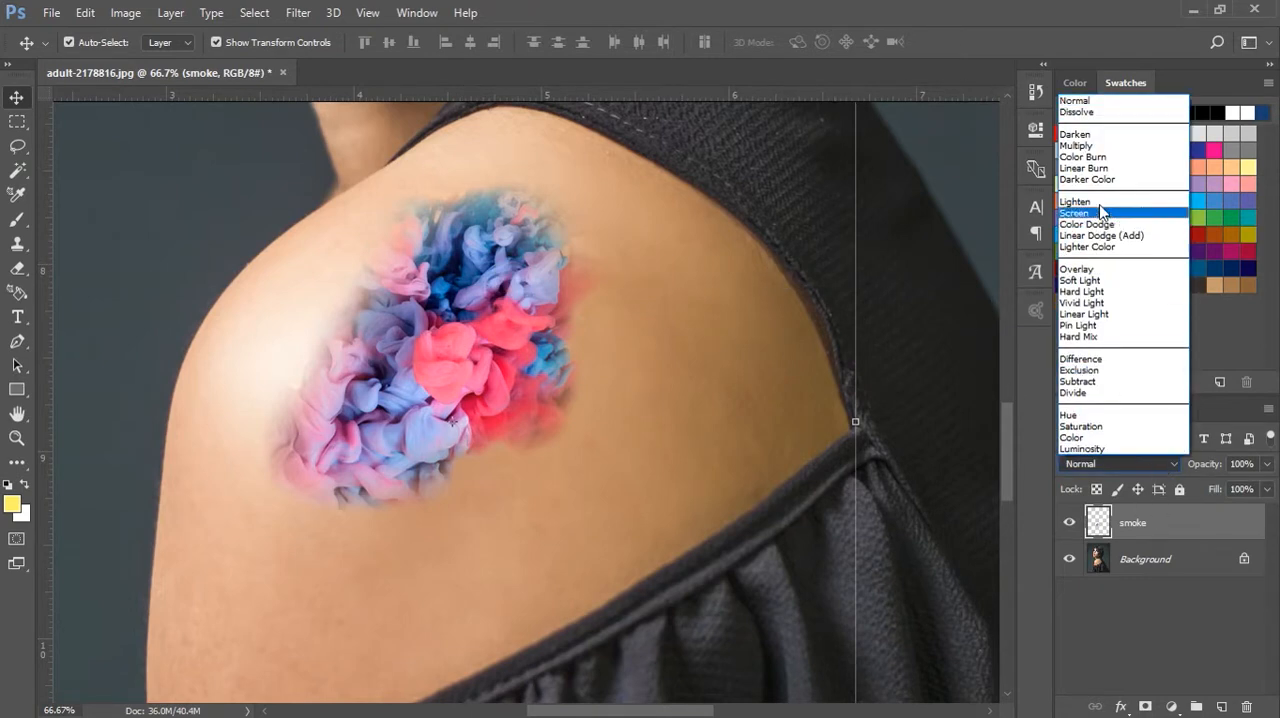
pyautogui.click(1087, 146)
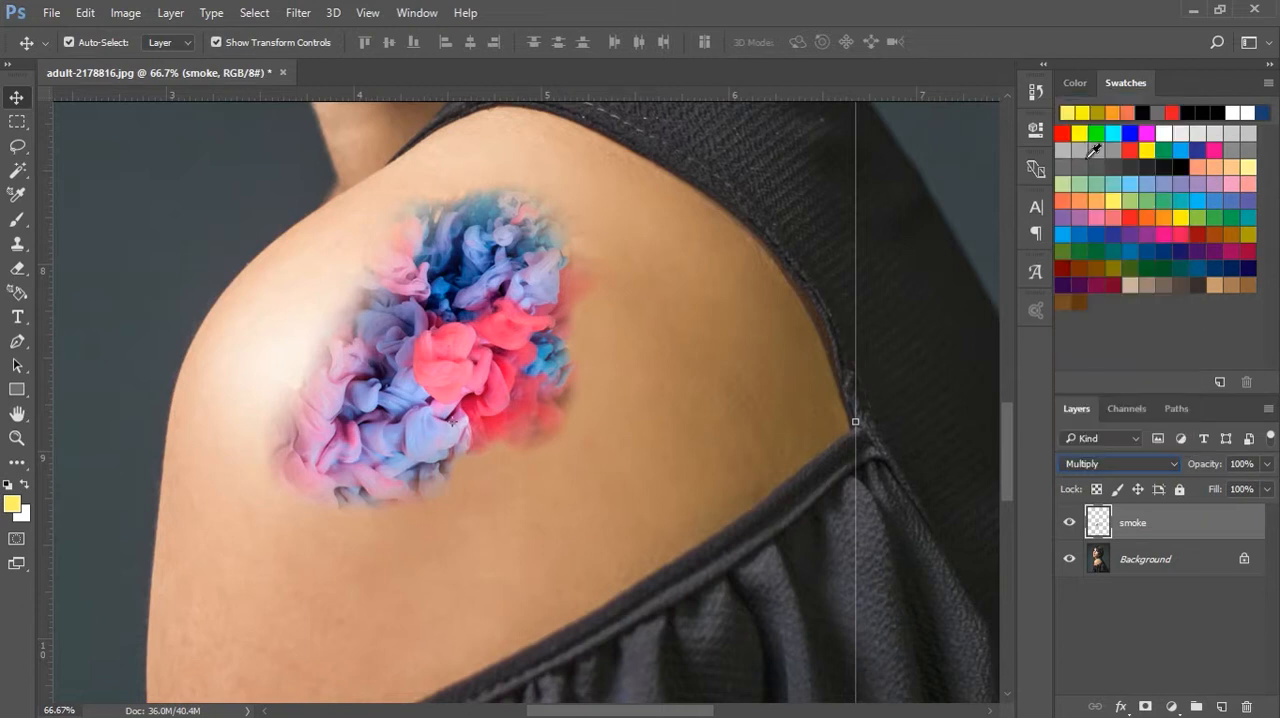
pyautogui.click(1267, 464)
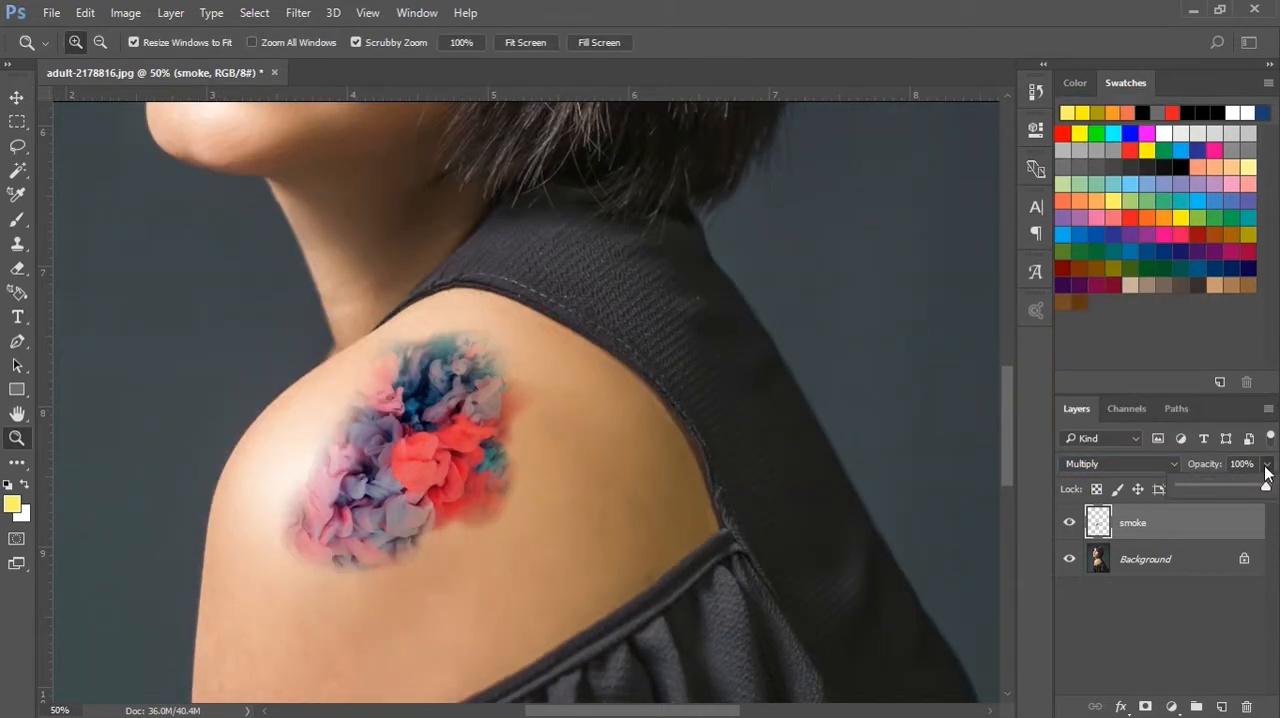
pyautogui.moveTo(1253, 490)
pyautogui.mouseDown()
pyautogui.moveTo(1220, 493)
pyautogui.moveTo(1243, 487)
pyautogui.mouseUp()
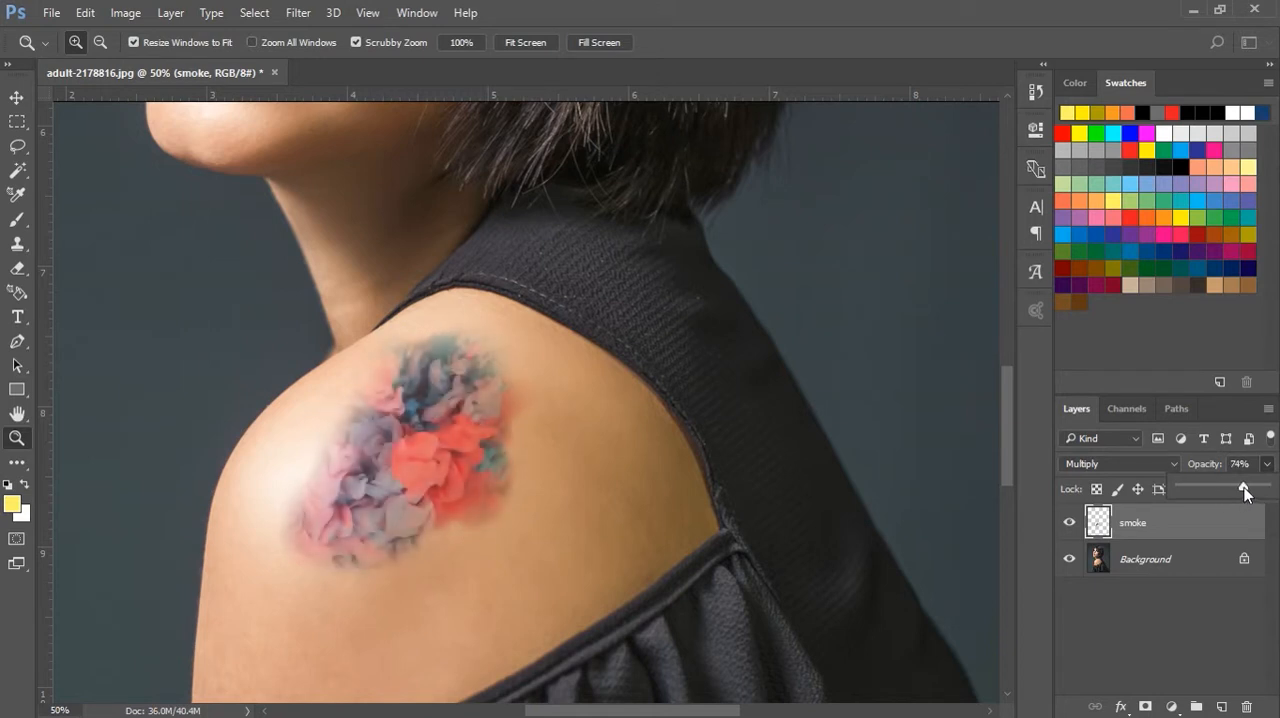
# Examine the smoke tattoo's blending within the whole portrait and close up on the shoulder
pyautogui.keyDown('alt'); pyautogui.click(571, 493); pyautogui.keyUp('alt')
pyautogui.keyDown('alt'); pyautogui.click(571, 493); pyautogui.keyUp('alt')
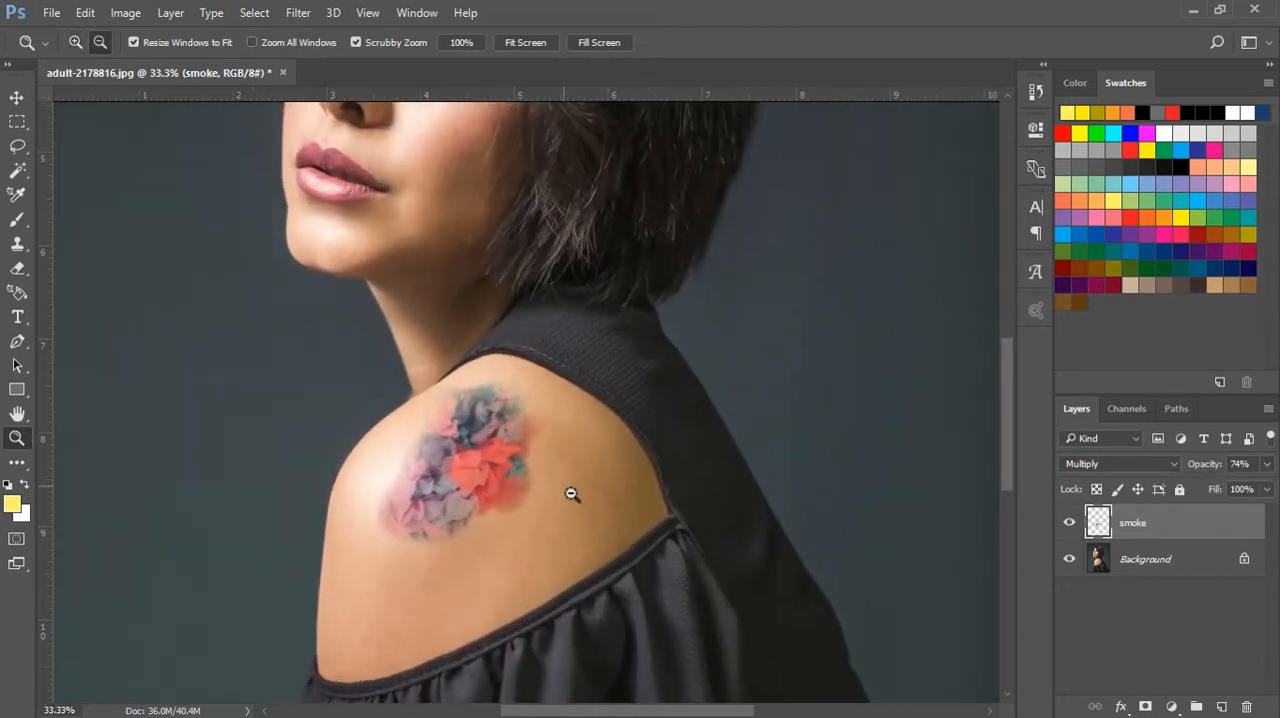
pyautogui.keyDown('alt'); pyautogui.click(571, 493); pyautogui.keyUp('alt')
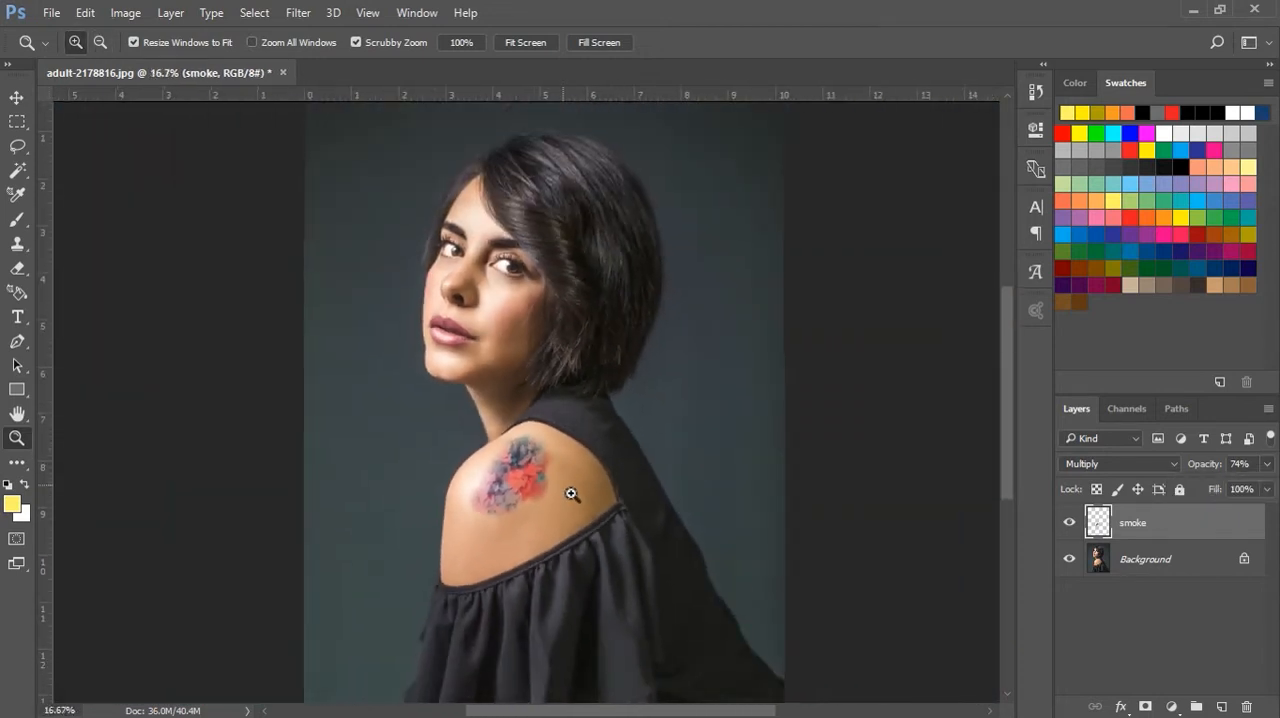
pyautogui.click(571, 493)
pyautogui.click(568, 494)
pyautogui.click(459, 569)
pyautogui.click(508, 538)
pyautogui.click(508, 538)
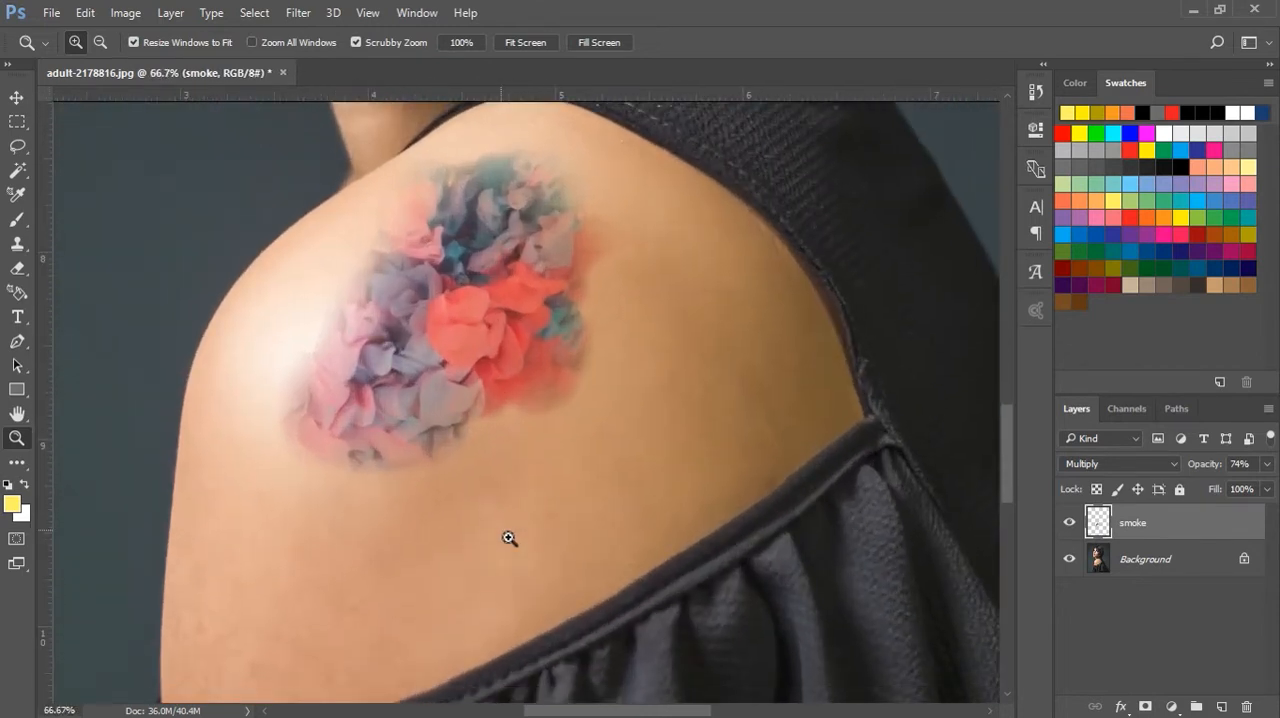
# Start a Camera Raw Filter adjustment on the smoke layer and set its Reds hue to +31
pyautogui.click(16, 96)
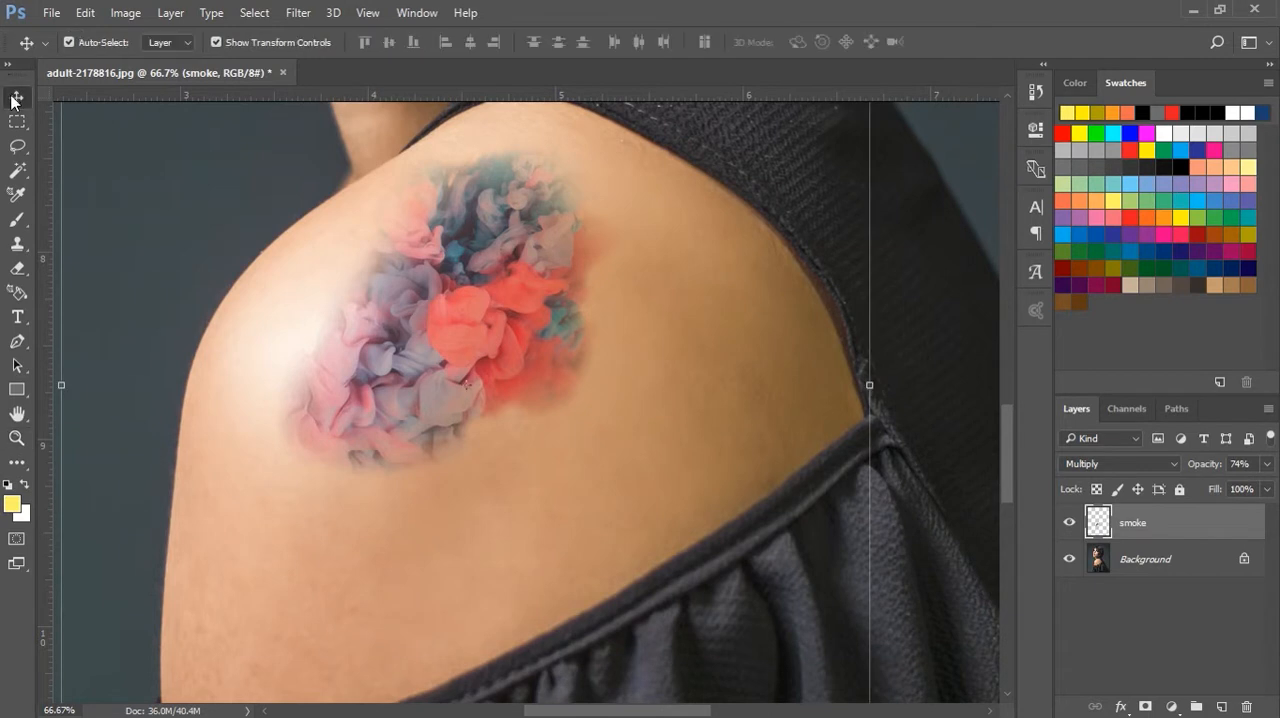
pyautogui.click(296, 11)
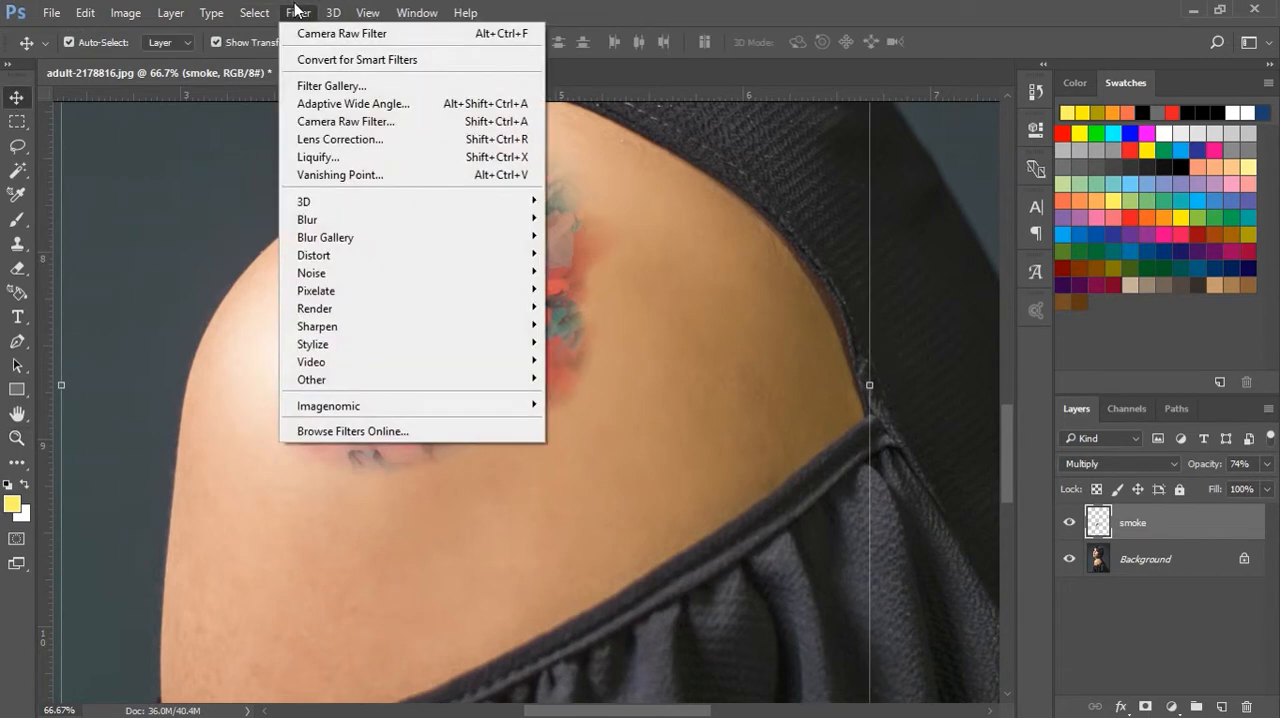
pyautogui.click(349, 121)
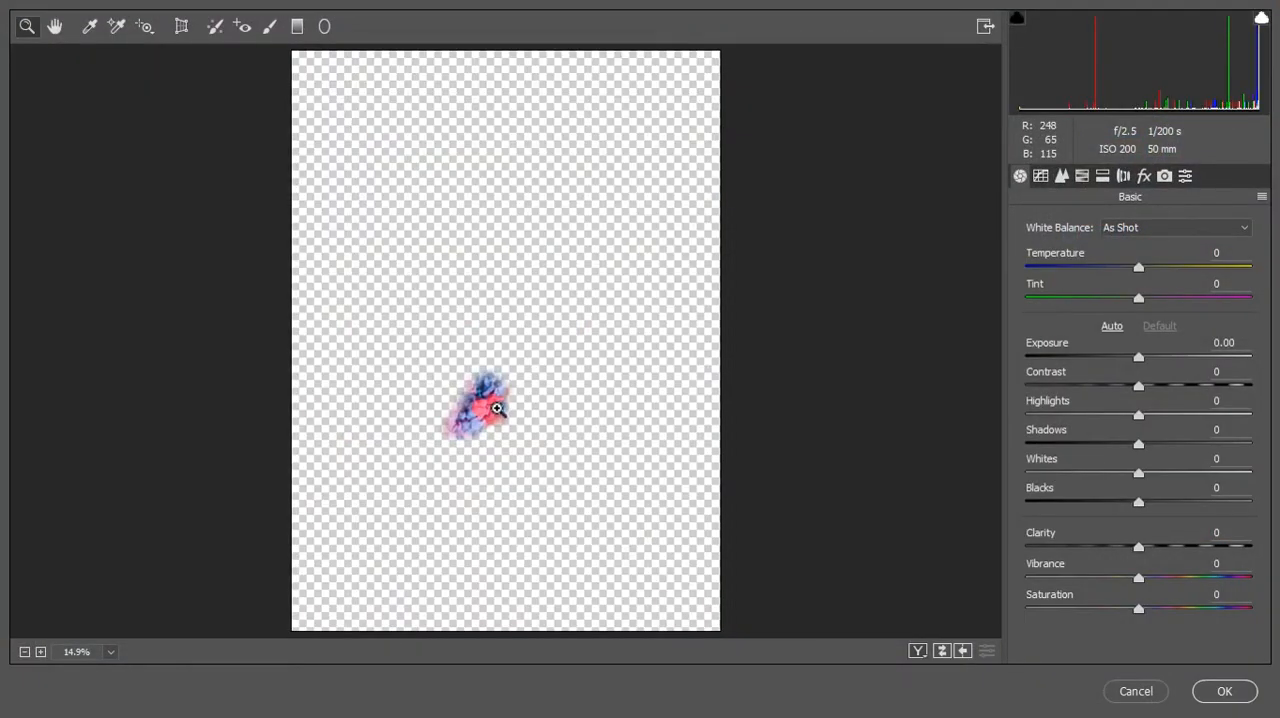
pyautogui.click(493, 425)
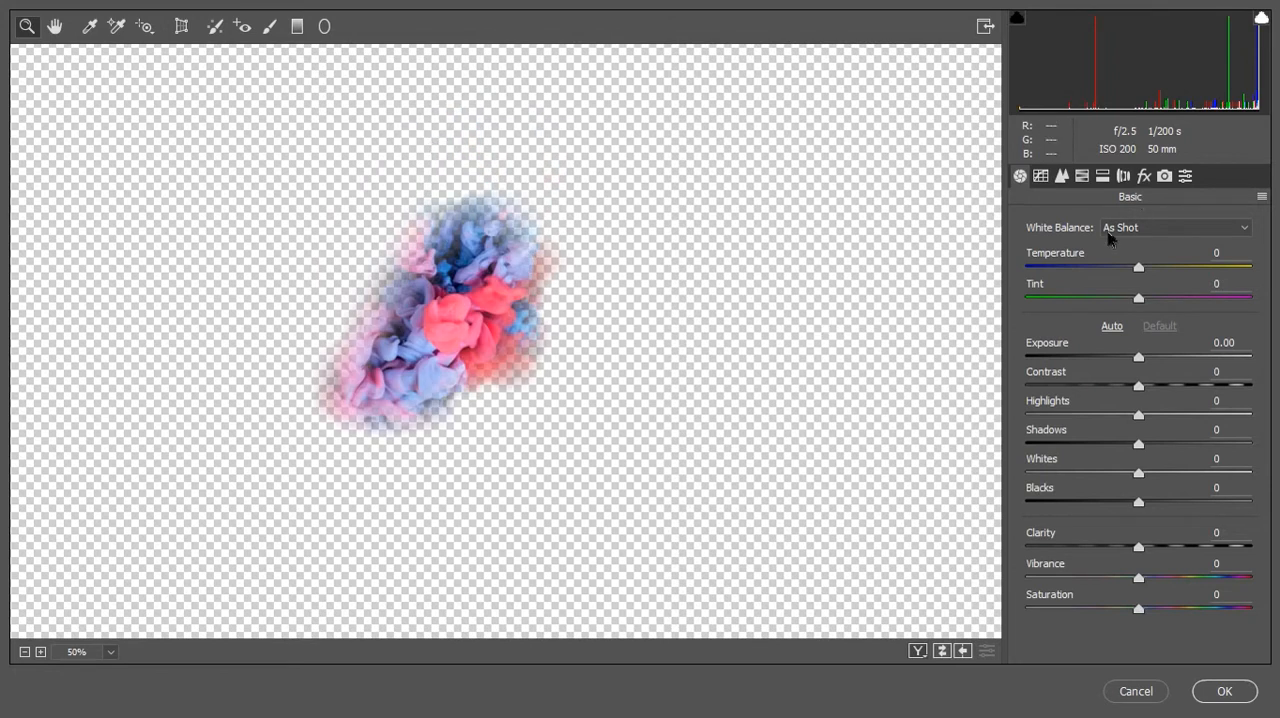
pyautogui.click(1081, 181)
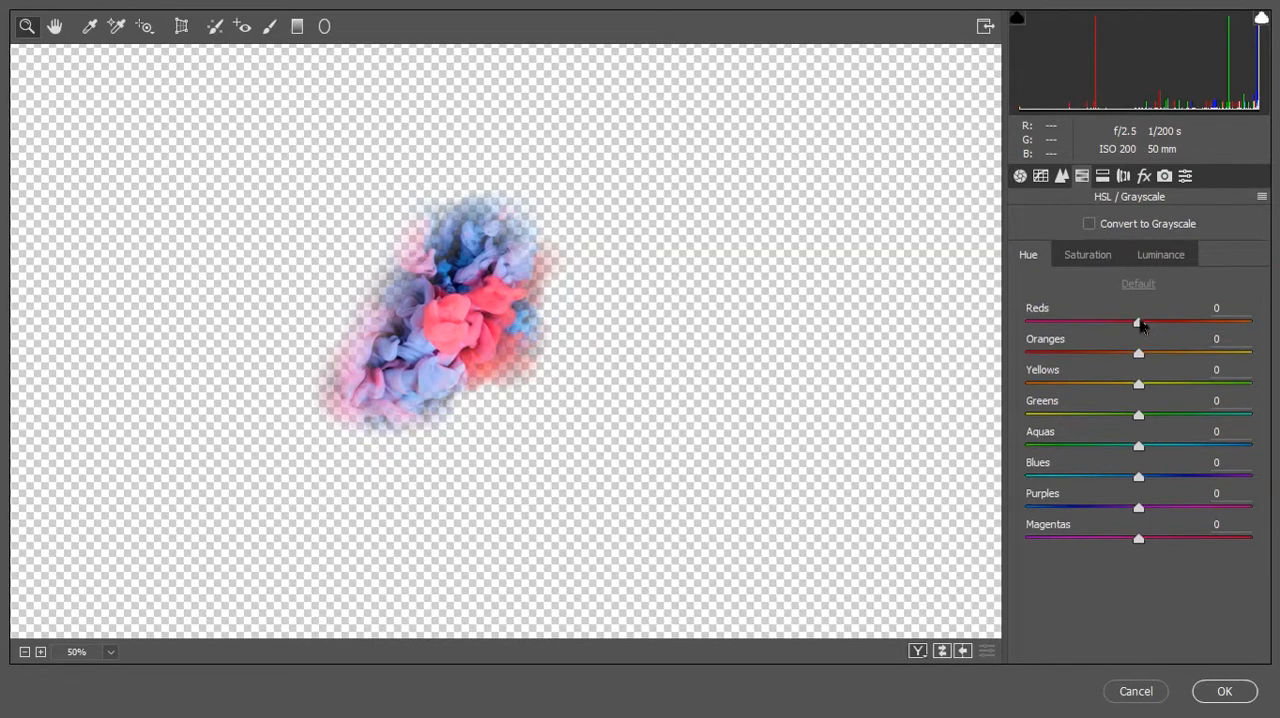
pyautogui.moveTo(1160, 323); pyautogui.dragTo(1219, 328)
# Set the smoke's Reds saturation to +62 and increase its Blues saturation
pyautogui.click(1088, 256)
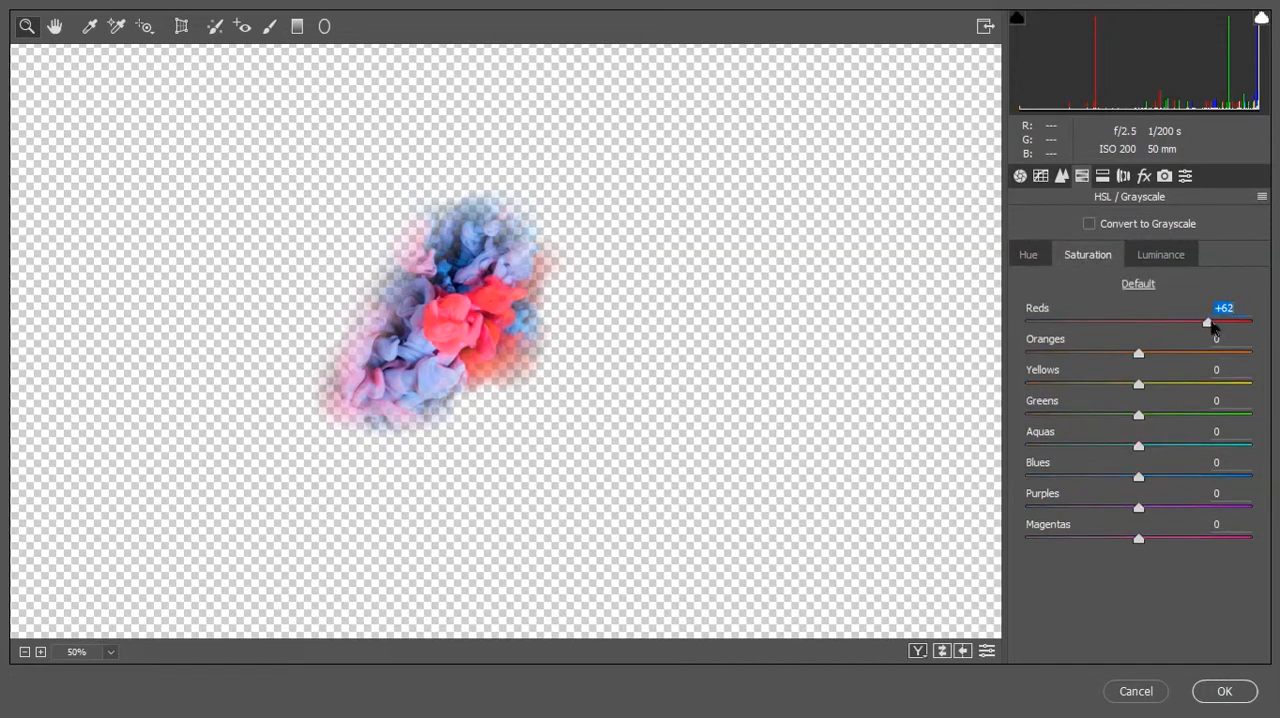
pyautogui.moveTo(1213, 326); pyautogui.dragTo(1209, 322)
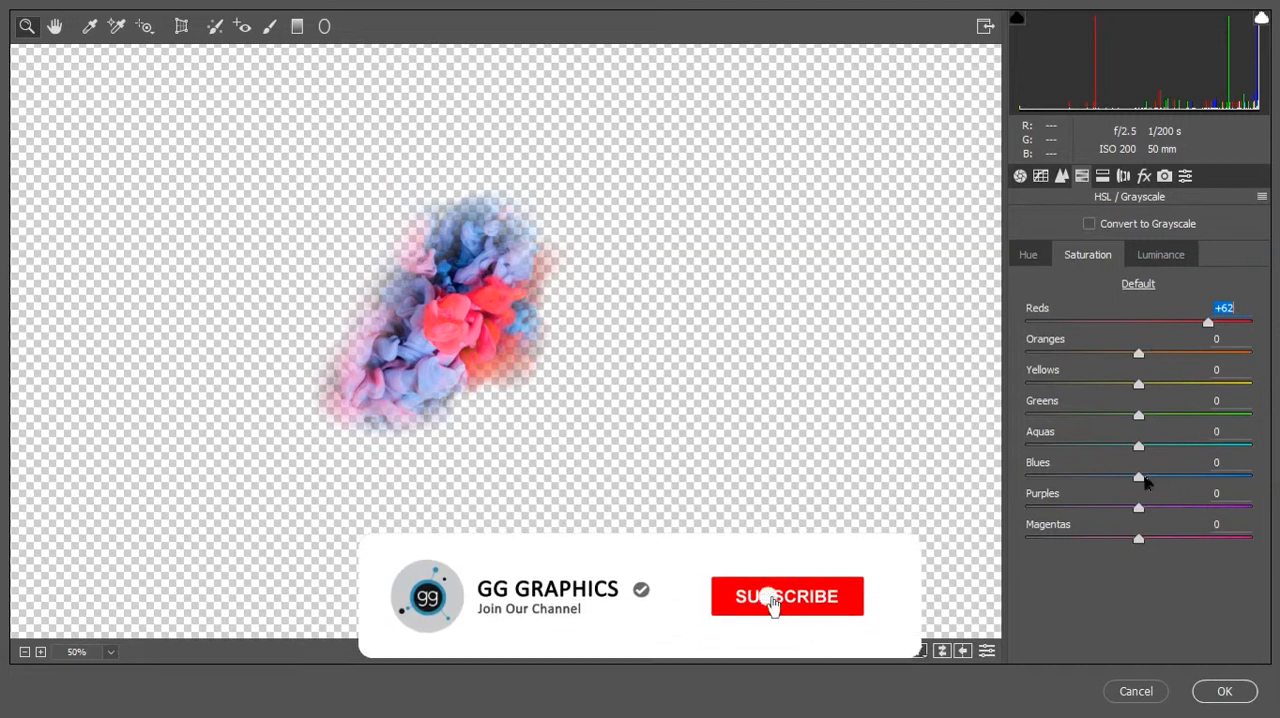
pyautogui.moveTo(1142, 478); pyautogui.dragTo(1187, 479)
# Shift the smoke's Blues hue to +42 and apply the Camera Raw adjustments
pyautogui.click(1031, 258)
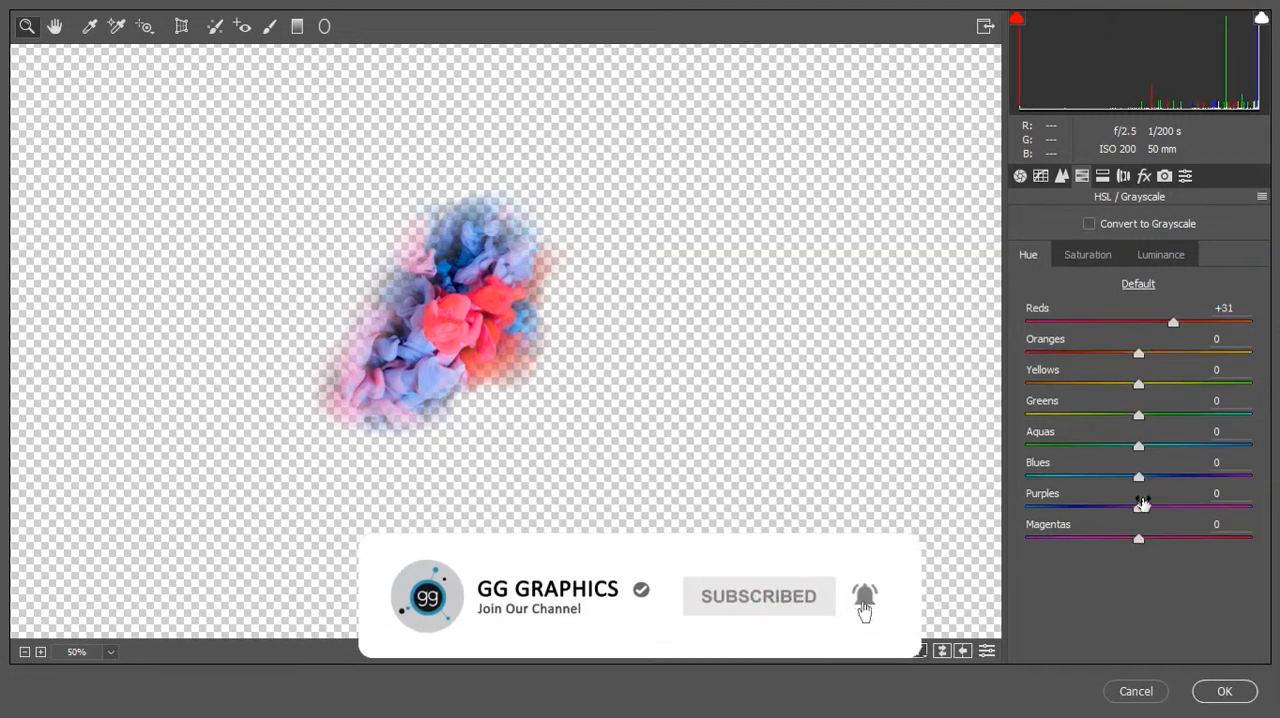
pyautogui.moveTo(1137, 478); pyautogui.dragTo(1185, 479)
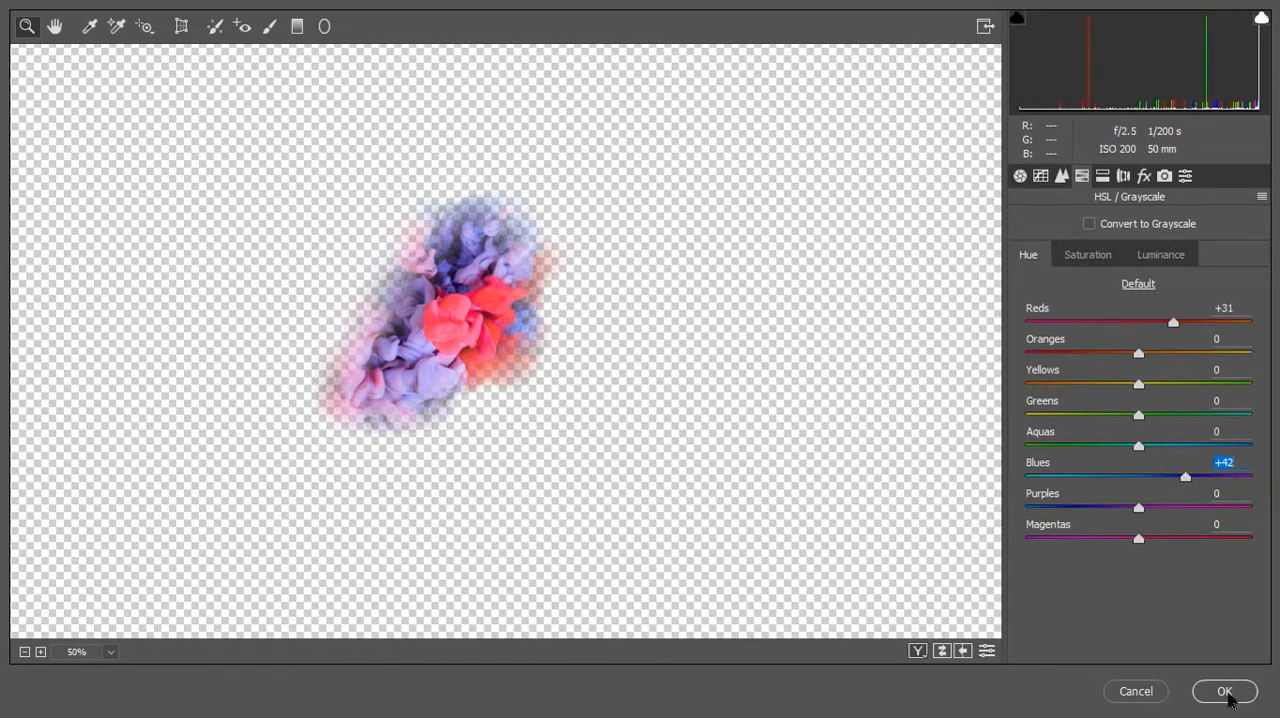
pyautogui.click(1228, 700)
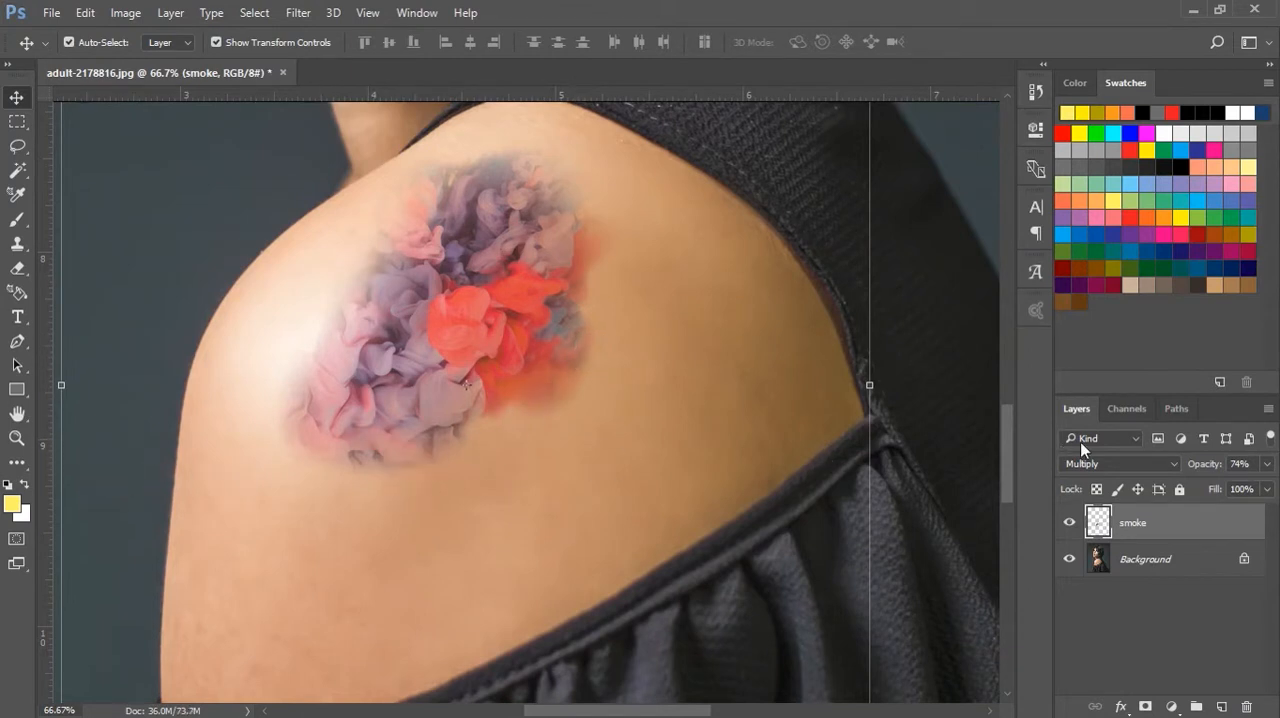
# Examine the recoloured smoke tattoo within the whole portrait and close up on the shoulder
pyautogui.click(17, 437)
pyautogui.keyDown('alt'); pyautogui.click(614, 437); pyautogui.keyUp('alt')
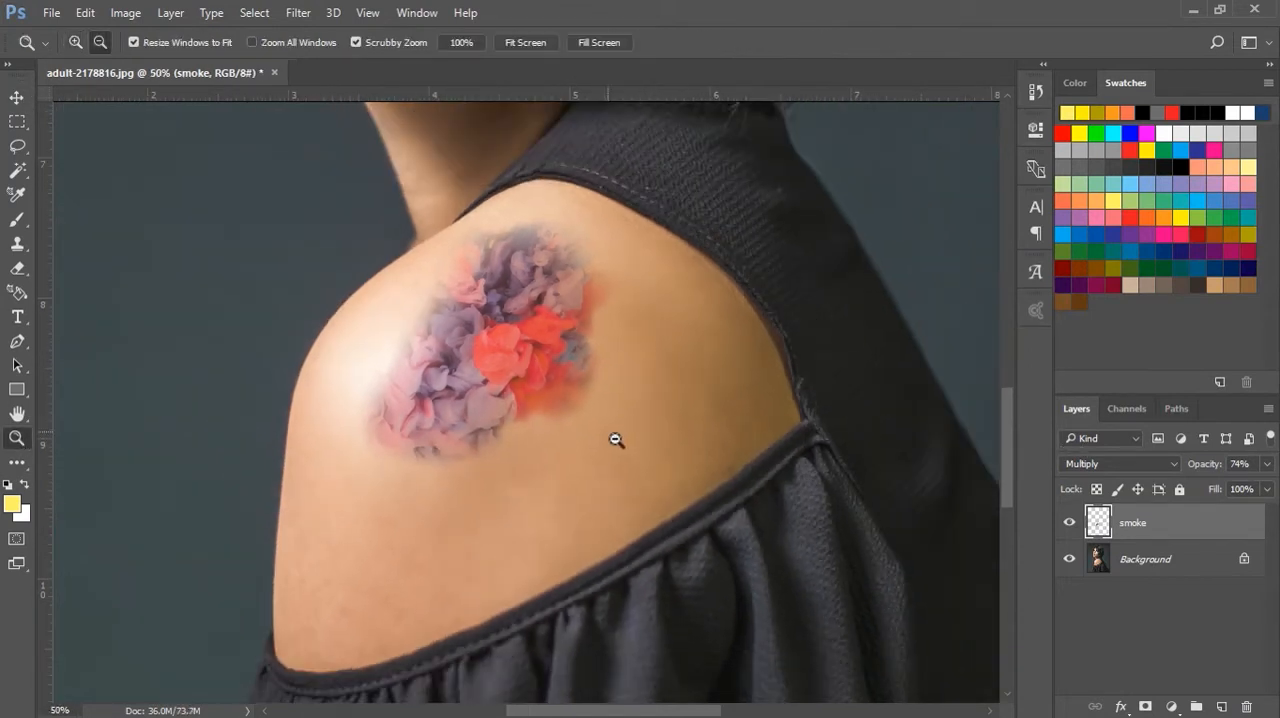
pyautogui.keyDown('alt'); pyautogui.click(575, 432); pyautogui.keyUp('alt')
pyautogui.keyDown('alt'); pyautogui.click(575, 432); pyautogui.keyUp('alt')
pyautogui.keyDown('alt'); pyautogui.click(652, 421); pyautogui.keyUp('alt')
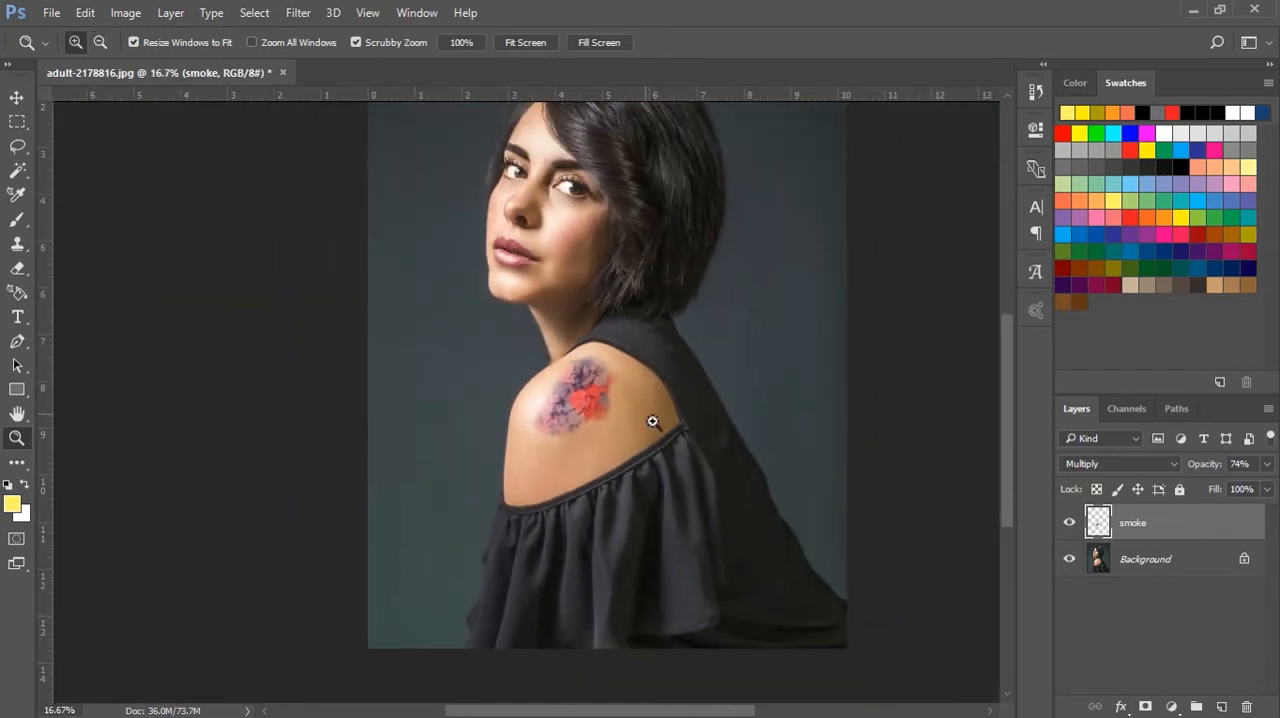
pyautogui.keyDown('alt'); pyautogui.click(632, 411); pyautogui.keyUp('alt')
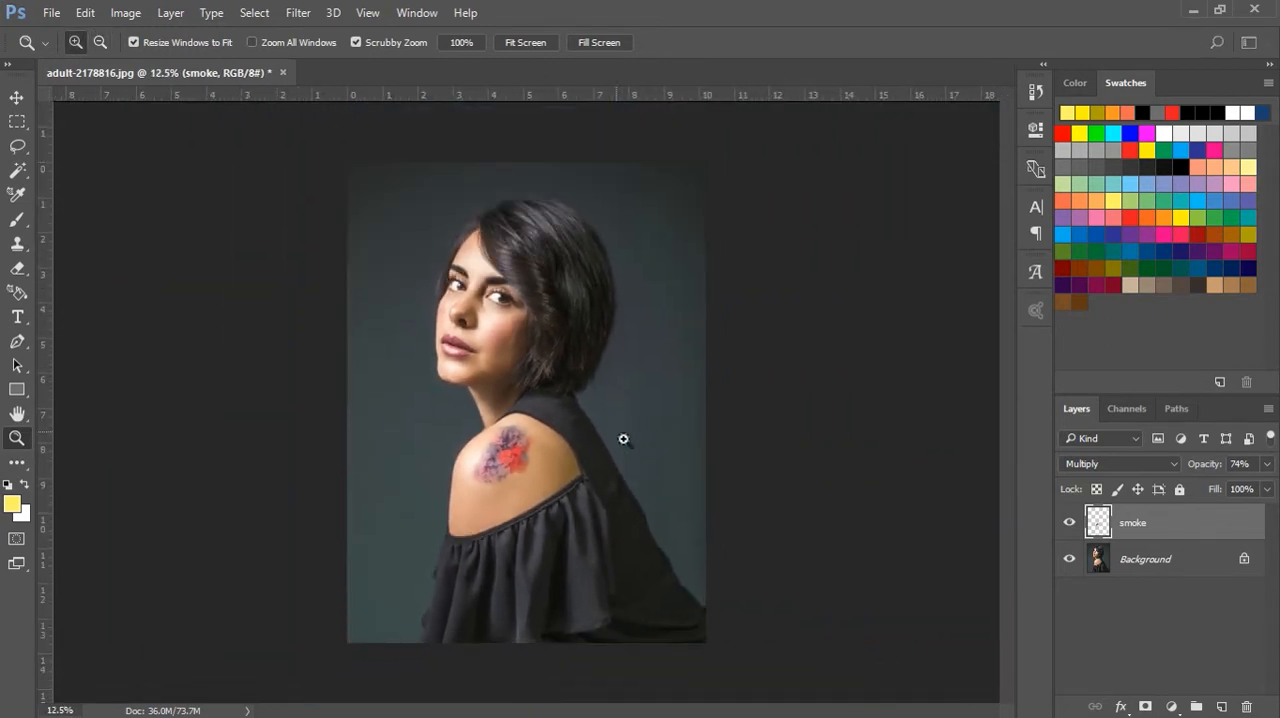
pyautogui.click(522, 470)
pyautogui.click(556, 468)
pyautogui.click(557, 468)
pyautogui.click(557, 468)
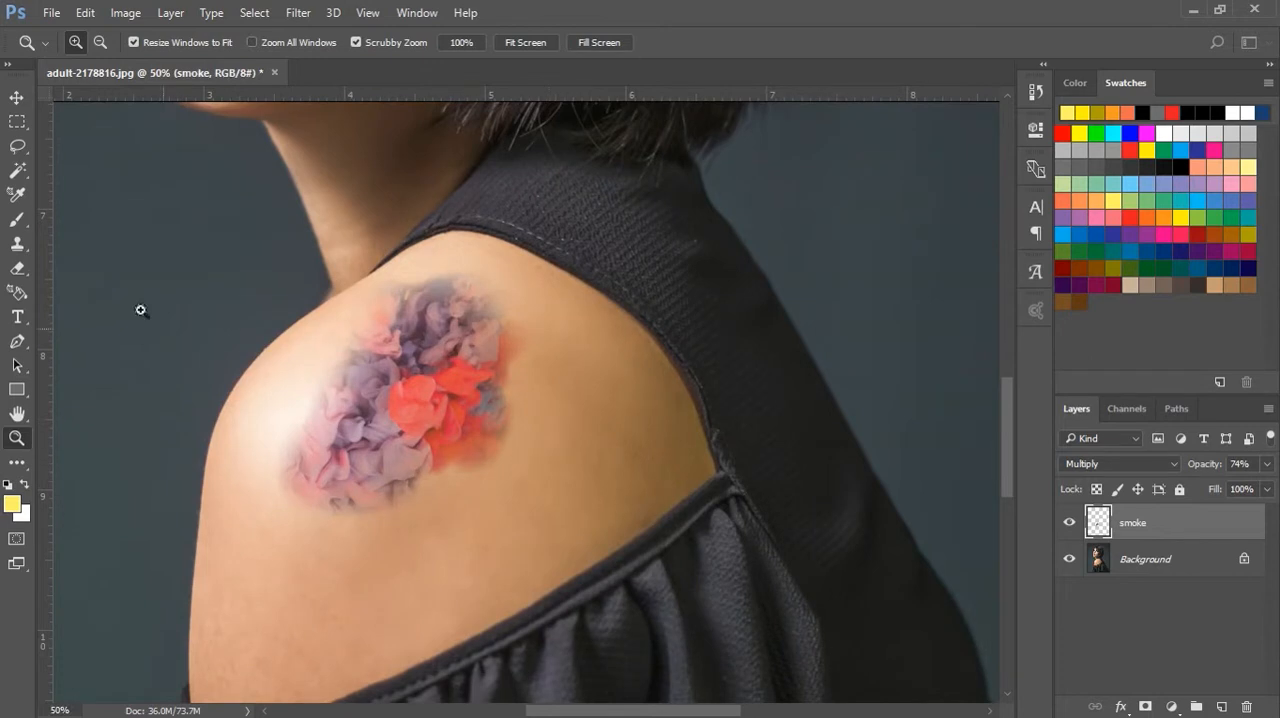
# Rotate the smoke artwork about 17.76° clockwise on the shoulder and apply the transform
pyautogui.click(16, 99)
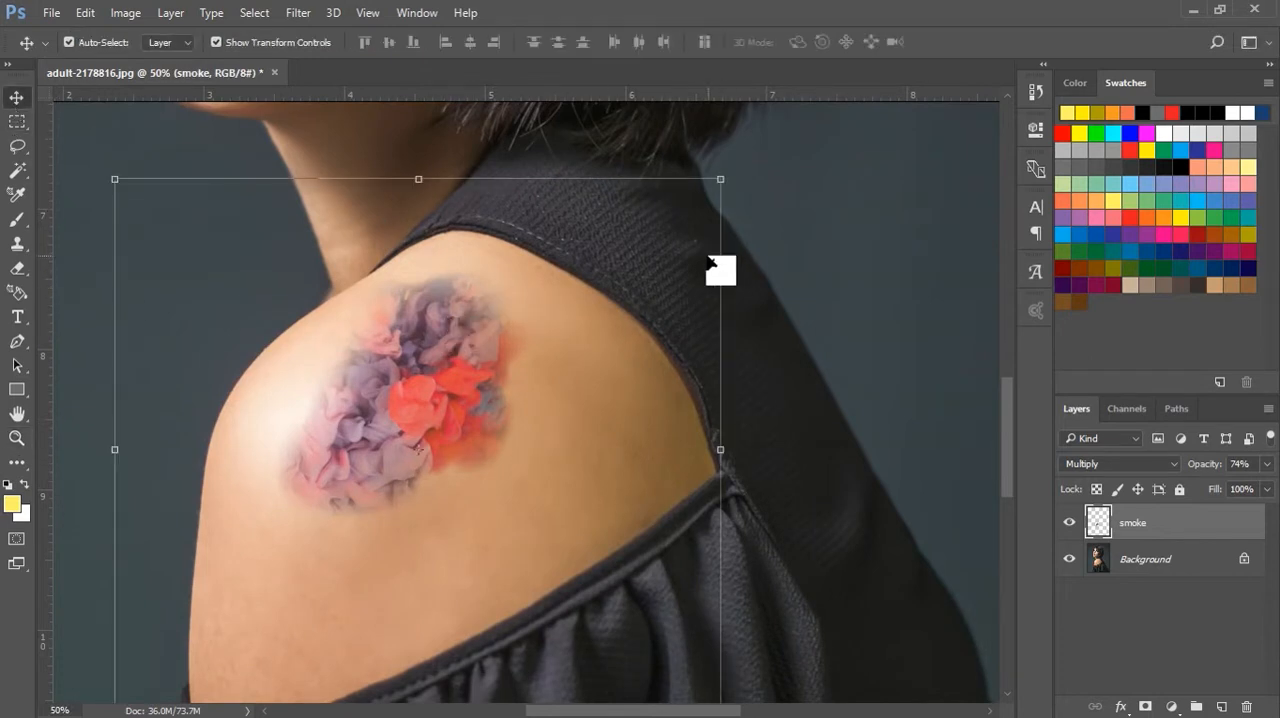
pyautogui.moveTo(745, 180); pyautogui.dragTo(826, 283)
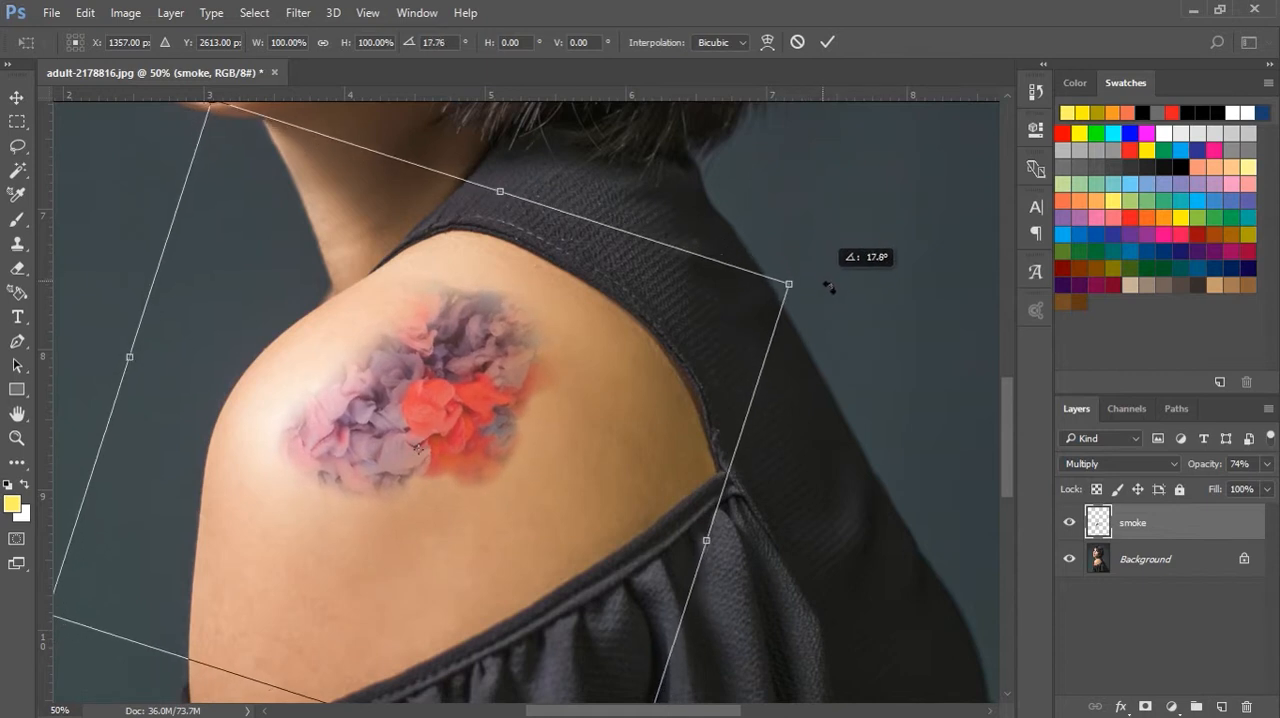
pyautogui.click(826, 43)
pyautogui.click(757, 329)
# Fine-tune the smoke layer's opacity with a slight adjustment
pyautogui.click(563, 378)
pyautogui.click(1267, 464)
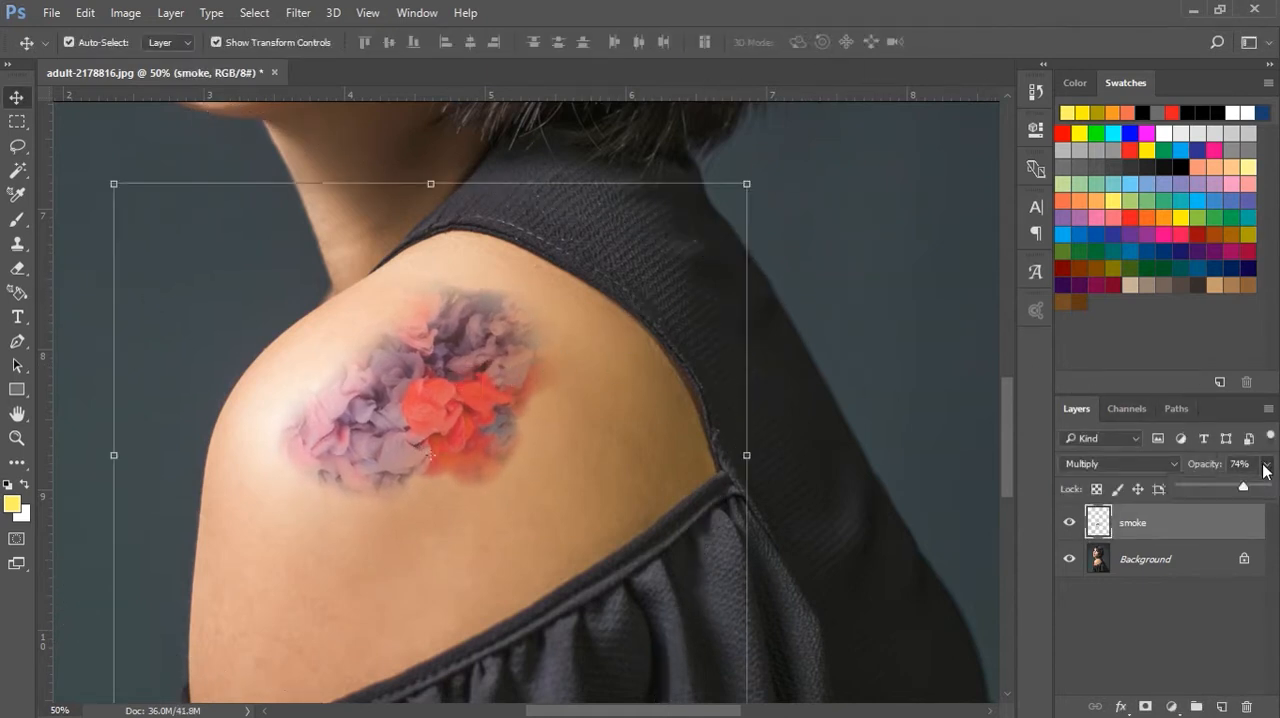
pyautogui.moveTo(1244, 488)
pyautogui.mouseDown()
pyautogui.moveTo(1267, 492)
pyautogui.moveTo(1240, 491)
pyautogui.mouseUp()
pyautogui.click(914, 414)
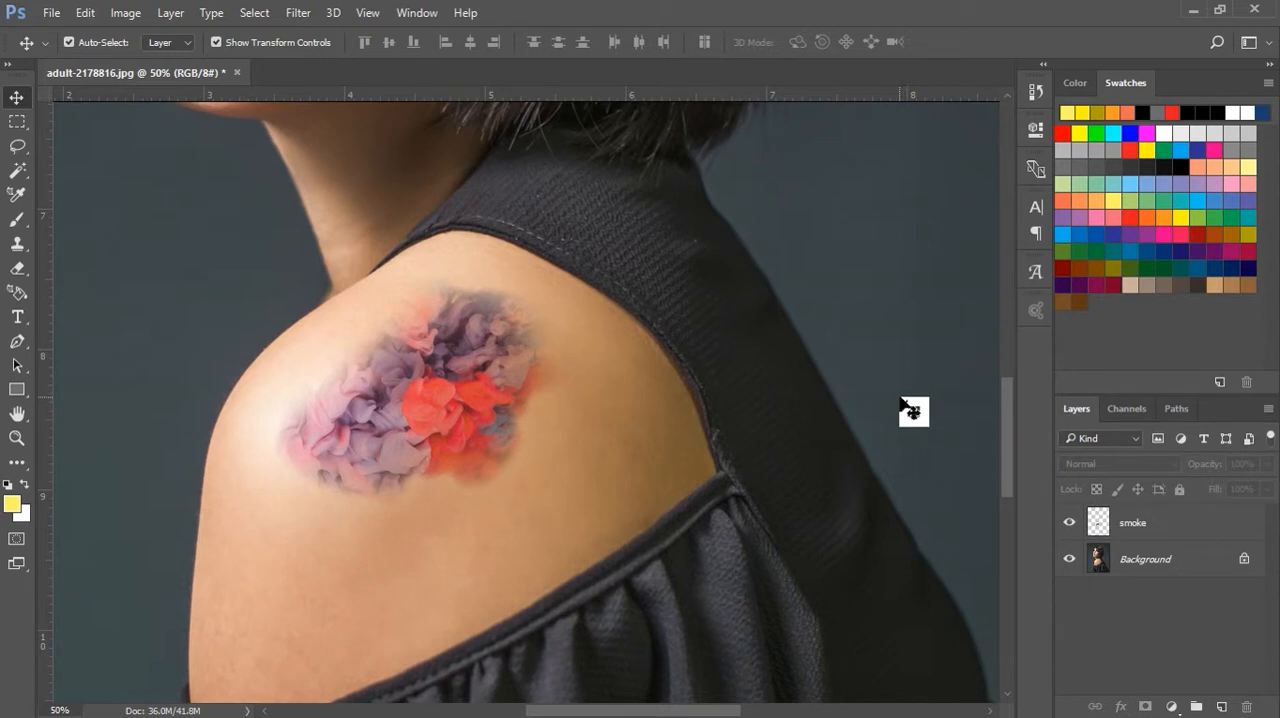
# Set up the Type tool with the Ink In The Meat font
pyautogui.scroll(-4, 912, 410)
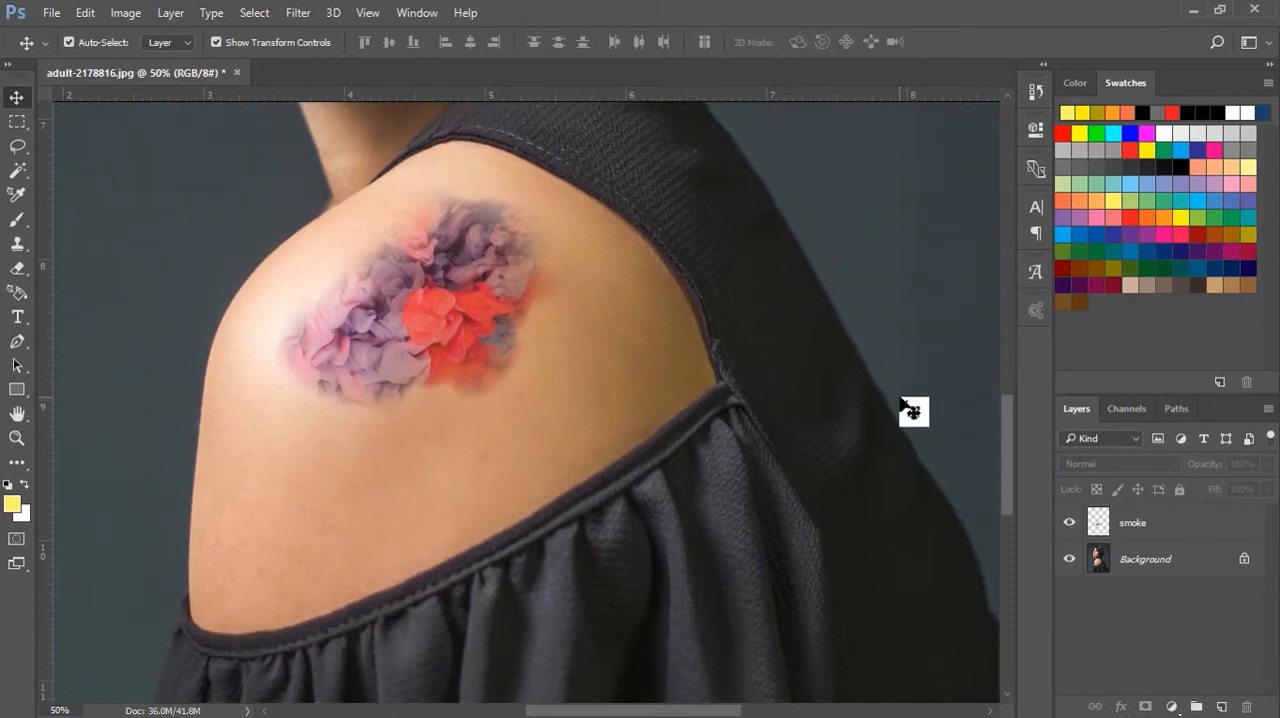
pyautogui.click(16, 320)
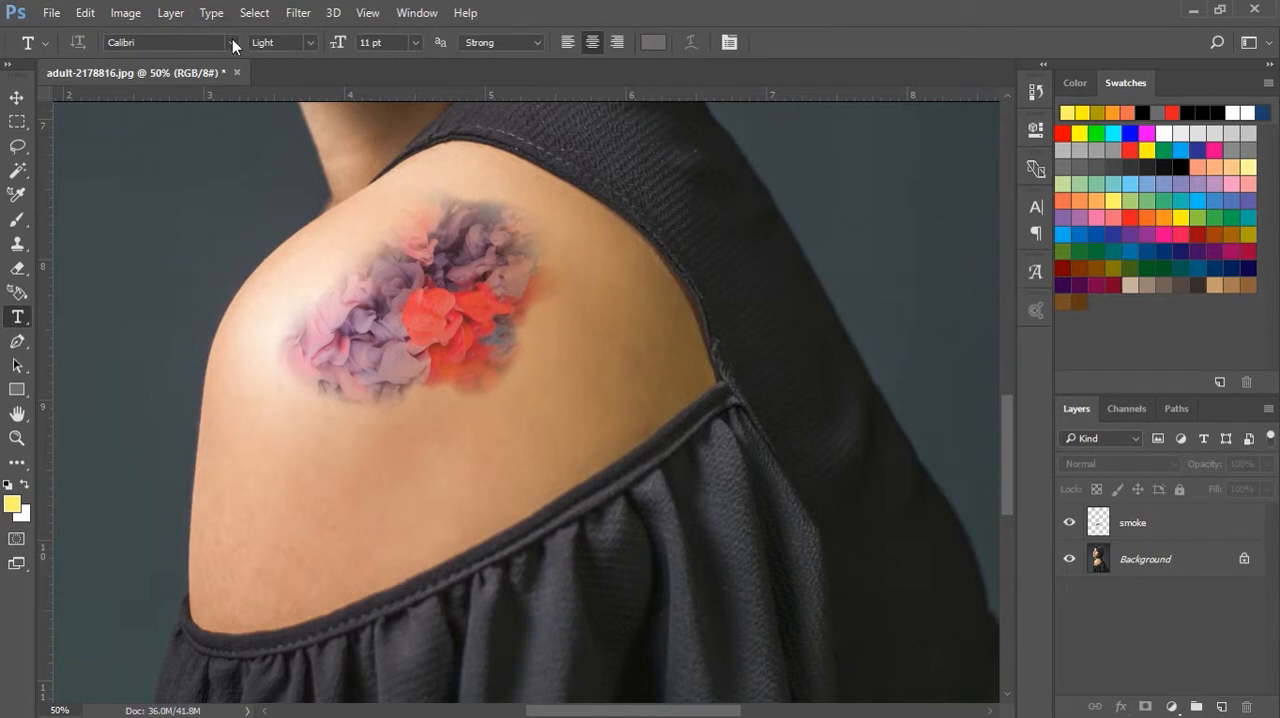
pyautogui.click(181, 45)
pyautogui.press('BackSpace')
pyautogui.write('meat')
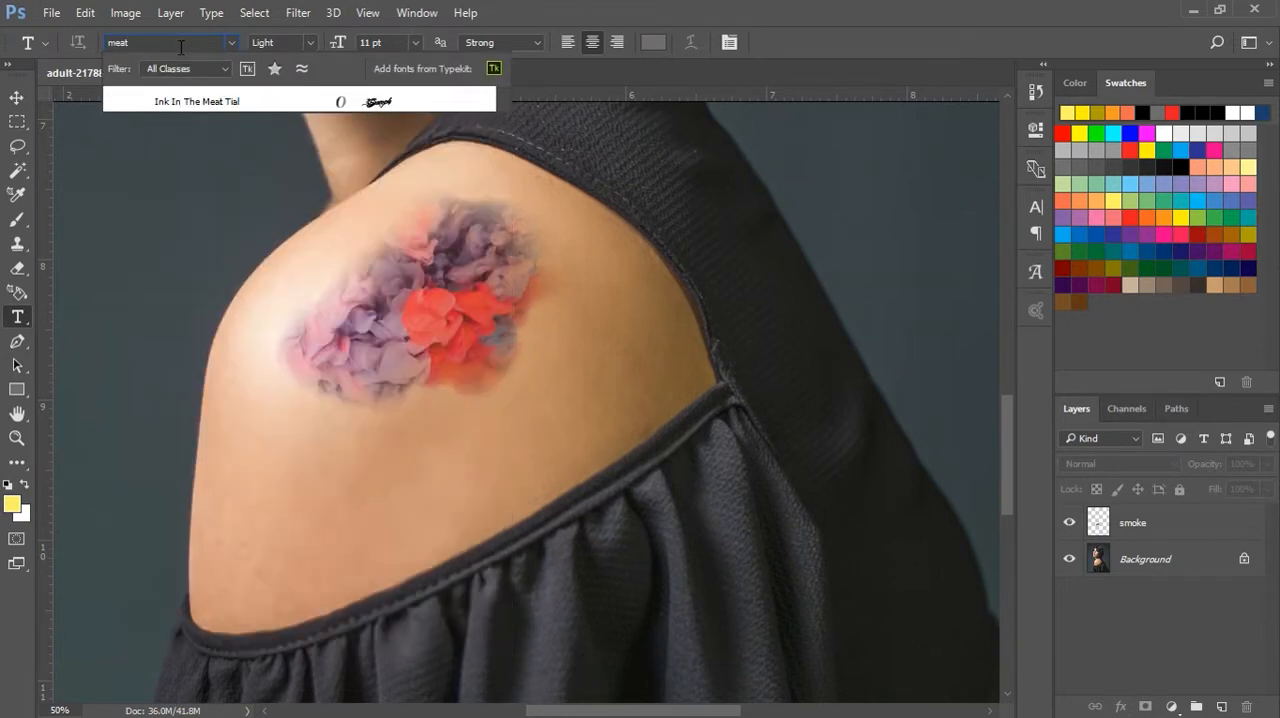
pyautogui.click(209, 102)
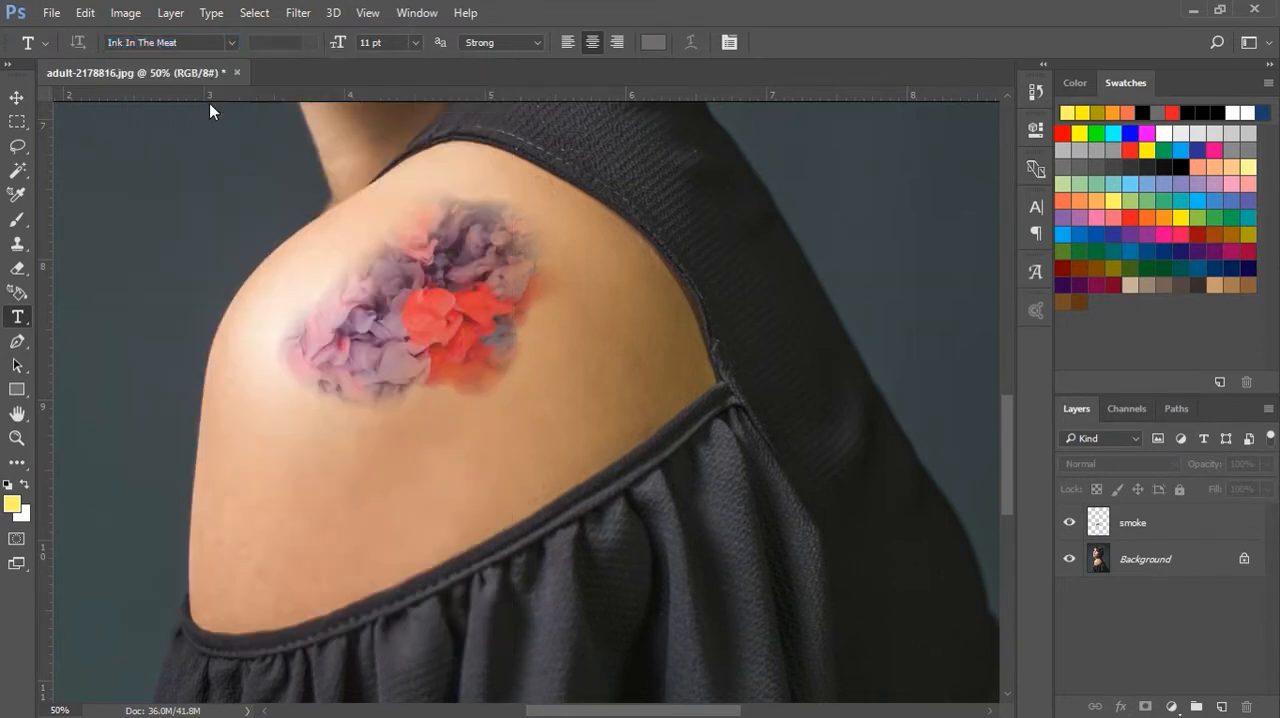
# Add the text "Write your text here" at 11 pt on the upper arm below the smoke tattoo
pyautogui.click(324, 518)
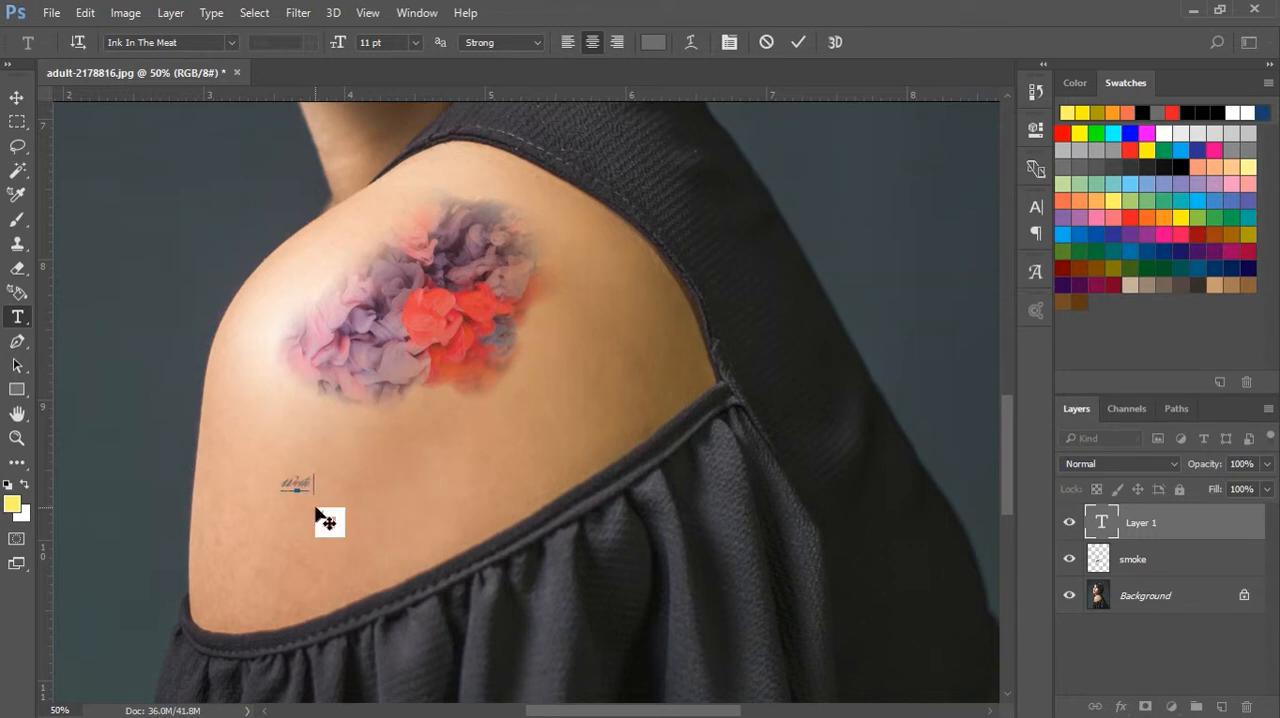
pyautogui.write('Write your text here')
pyautogui.click(797, 43)
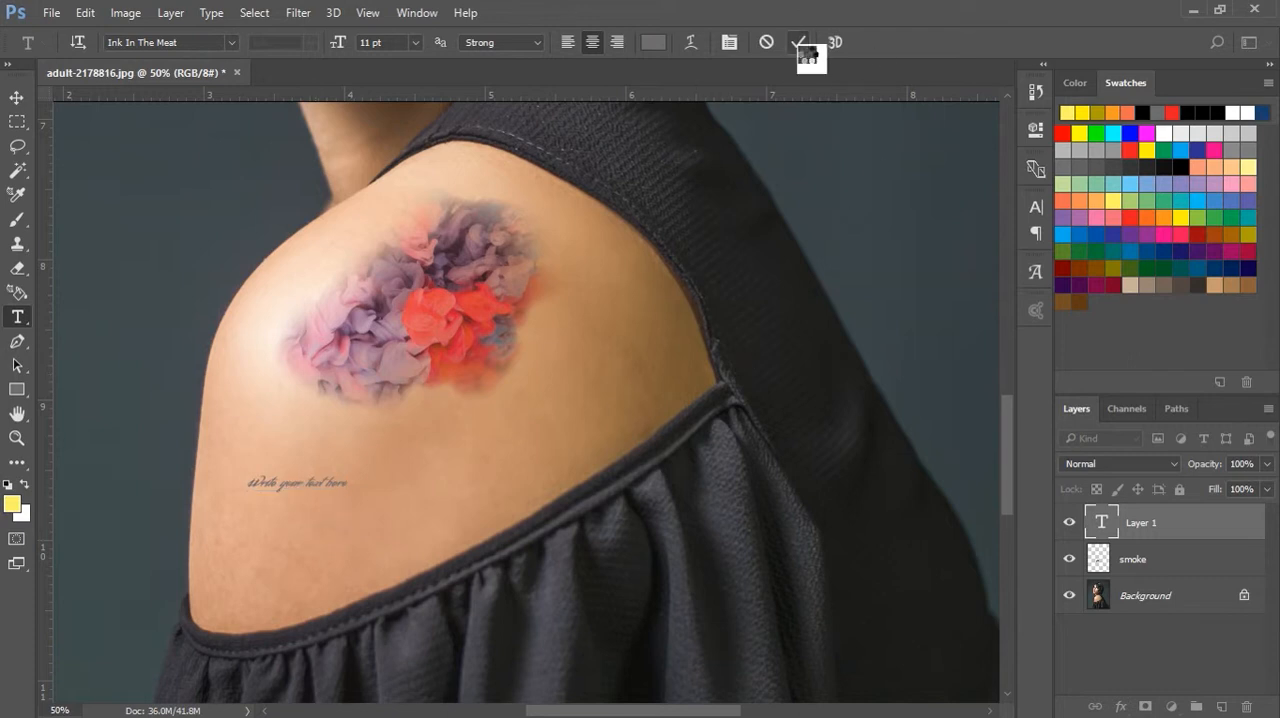
# Enlarge the text to about 297%, tilt it upward along the arm and position it just beneath the smoke tattoo
pyautogui.click(13, 99)
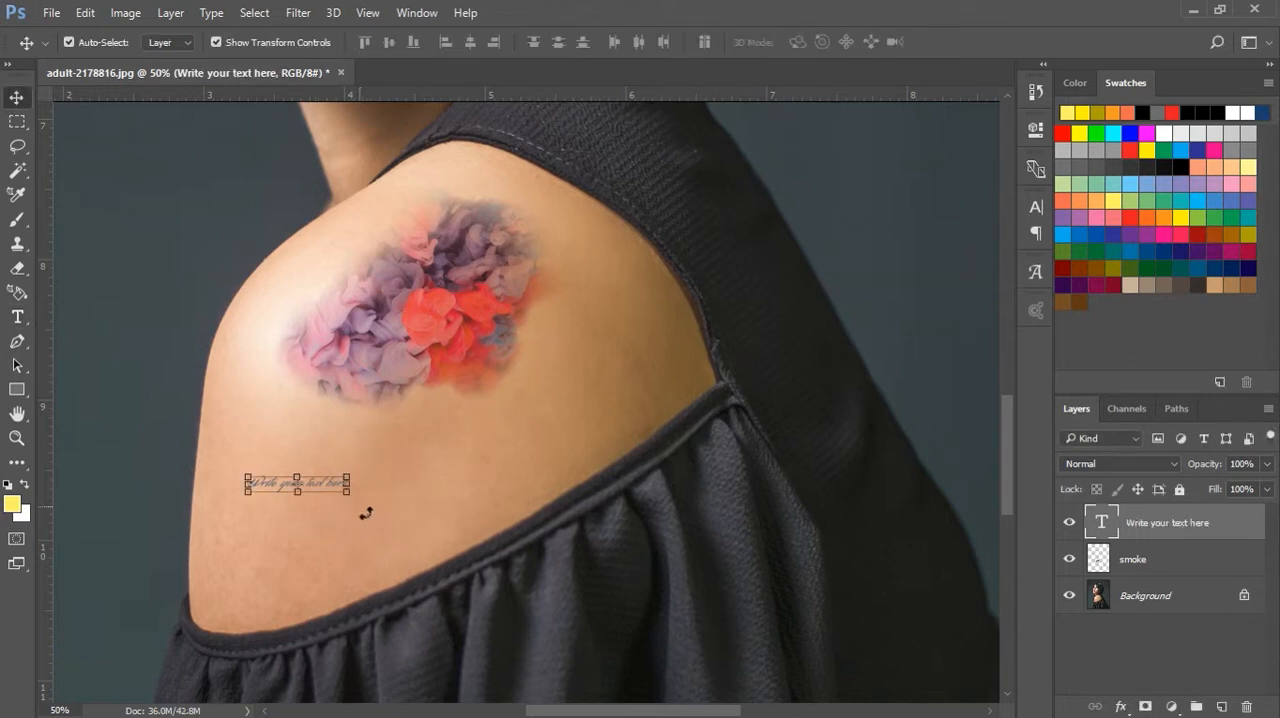
pyautogui.hotkey('ctrl', 't')
pyautogui.moveTo(365, 514); pyautogui.dragTo(529, 406)
pyautogui.moveTo(432, 393); pyautogui.dragTo(507, 416)
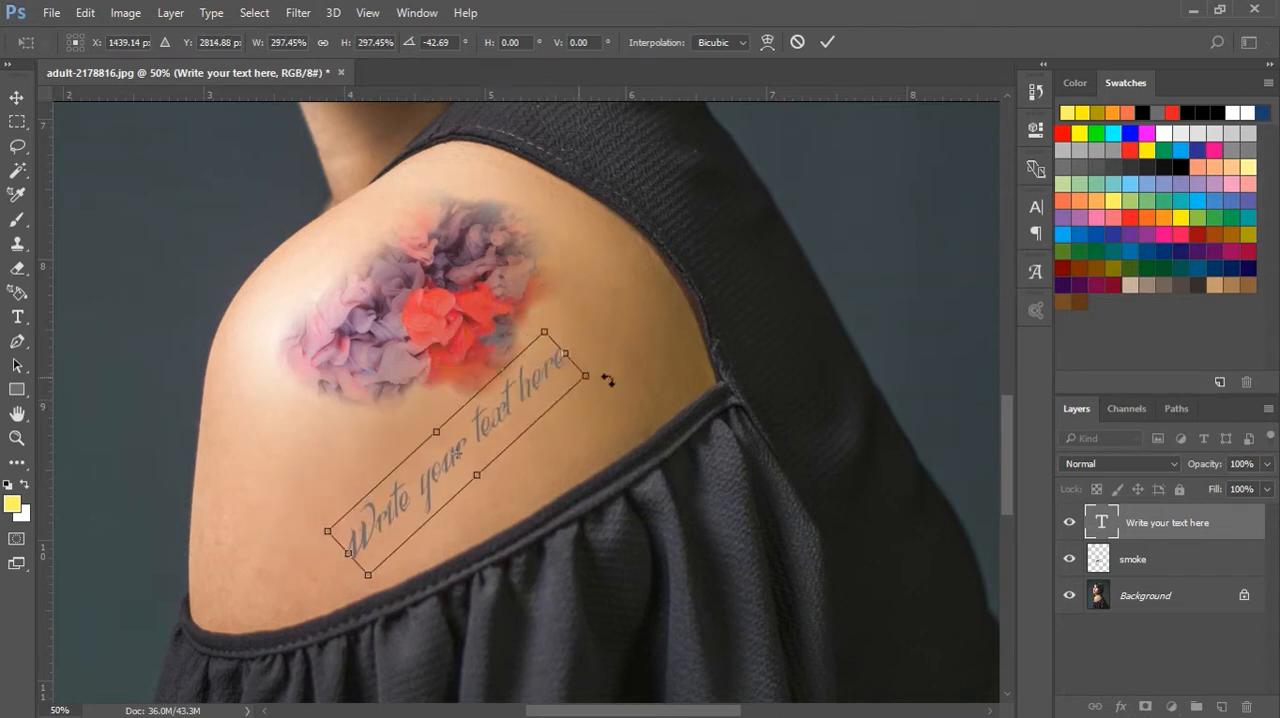
pyautogui.moveTo(610, 381); pyautogui.dragTo(640, 424)
pyautogui.moveTo(529, 418); pyautogui.dragTo(542, 396)
pyautogui.click(826, 42)
pyautogui.click(904, 276)
# Recolour the "Write your text here" text to near-black #121212
pyautogui.click(541, 406)
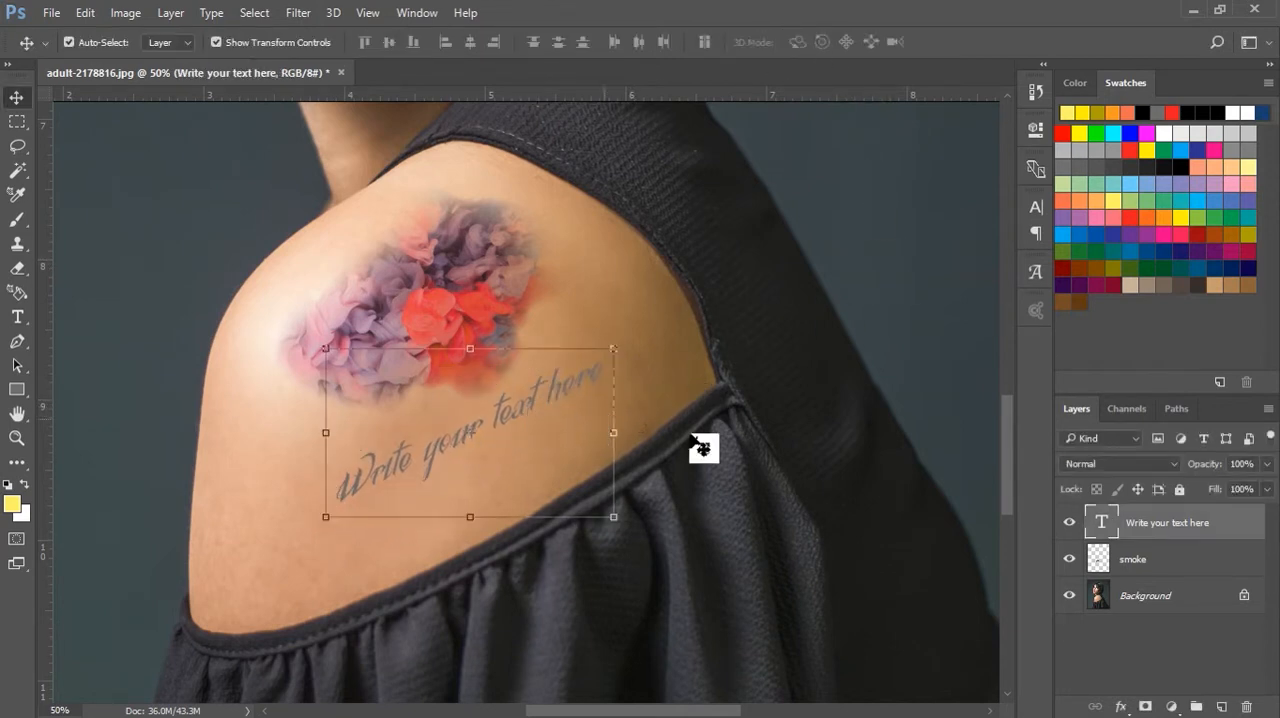
pyautogui.doubleClick(1104, 523)
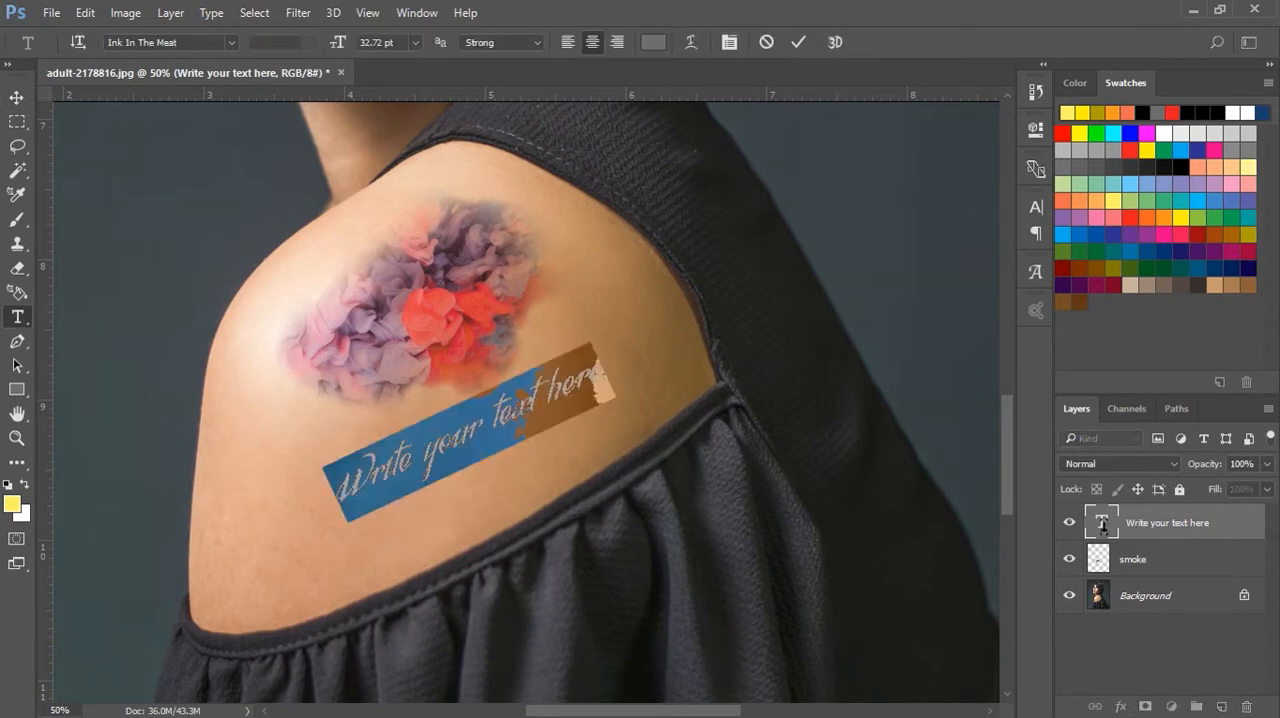
pyautogui.click(653, 42)
pyautogui.moveTo(779, 367); pyautogui.dragTo(745, 431)
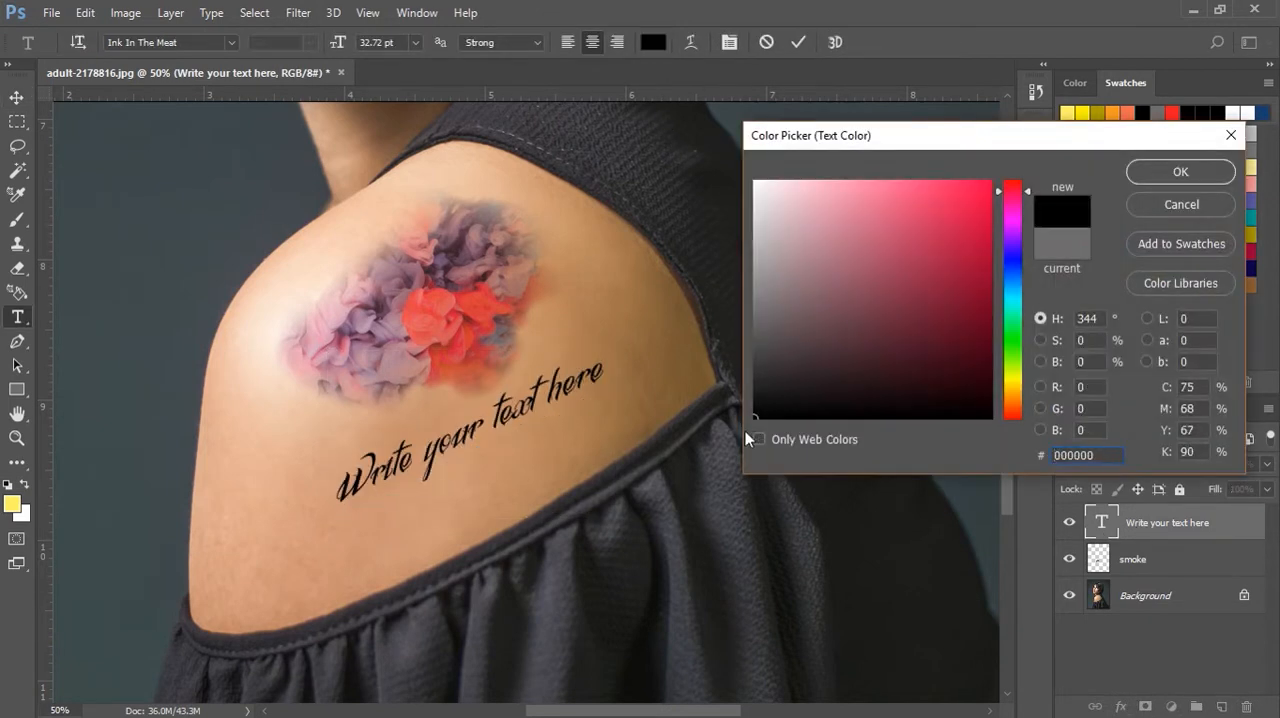
pyautogui.click(764, 410)
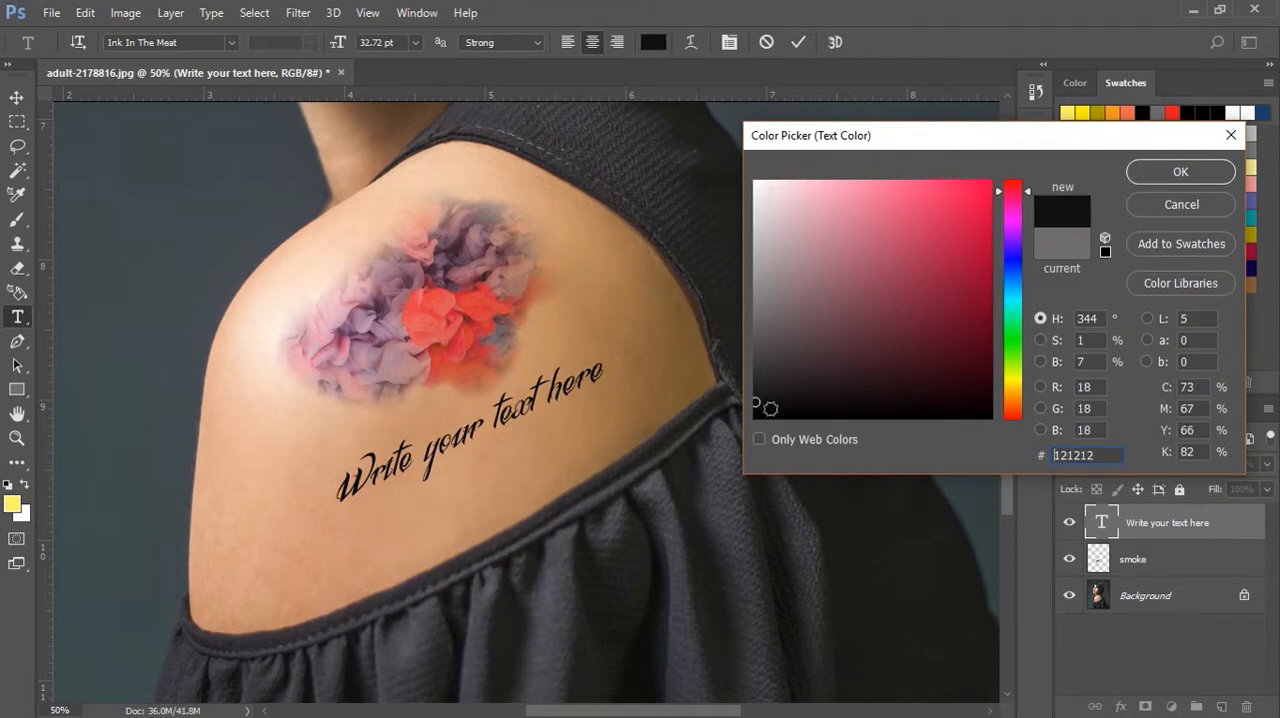
pyautogui.click(1181, 173)
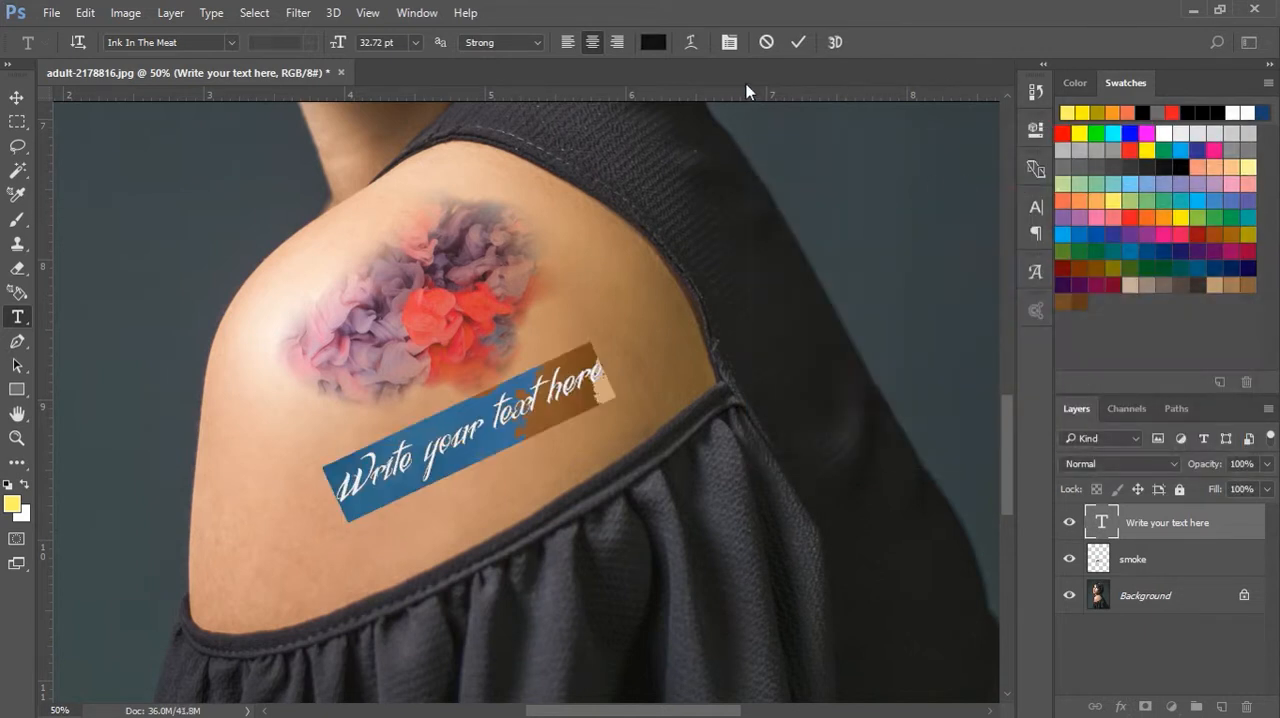
pyautogui.click(795, 43)
pyautogui.press('v')
pyautogui.click(902, 247)
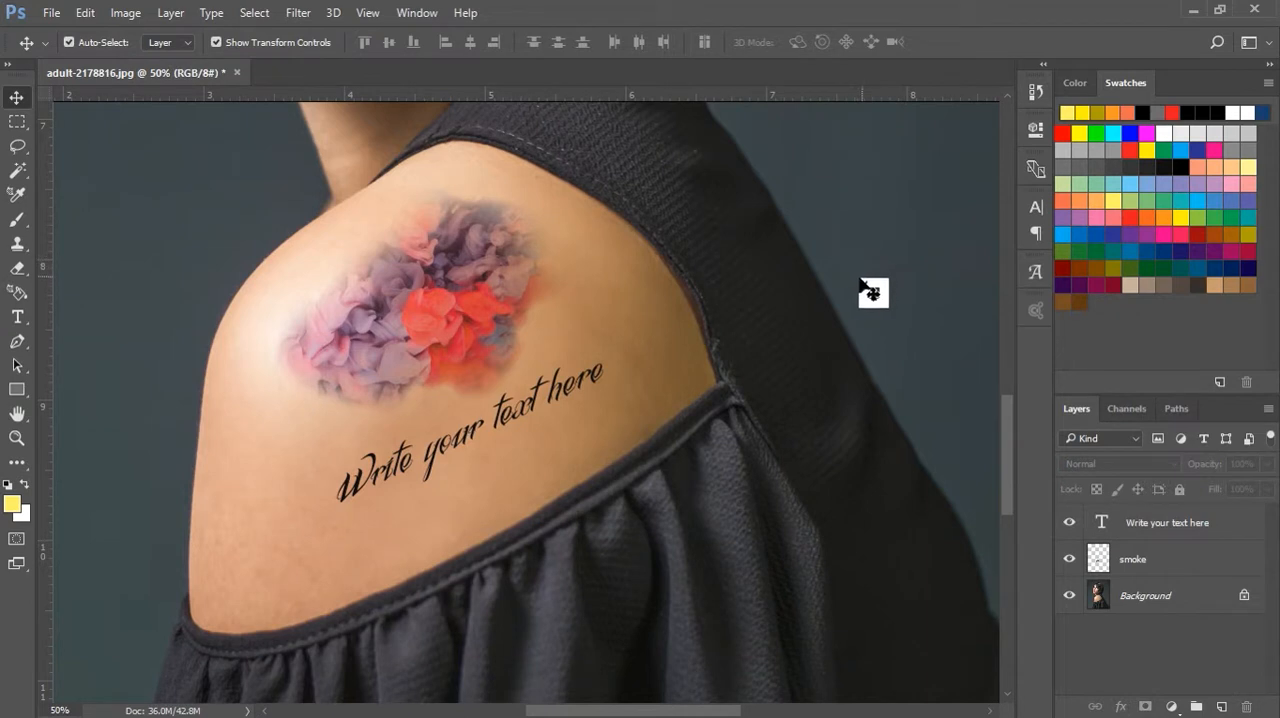
# Nudge the smoke tattoo slightly down toward the lettering
pyautogui.moveTo(472, 326); pyautogui.dragTo(466, 326)
pyautogui.click(550, 405)
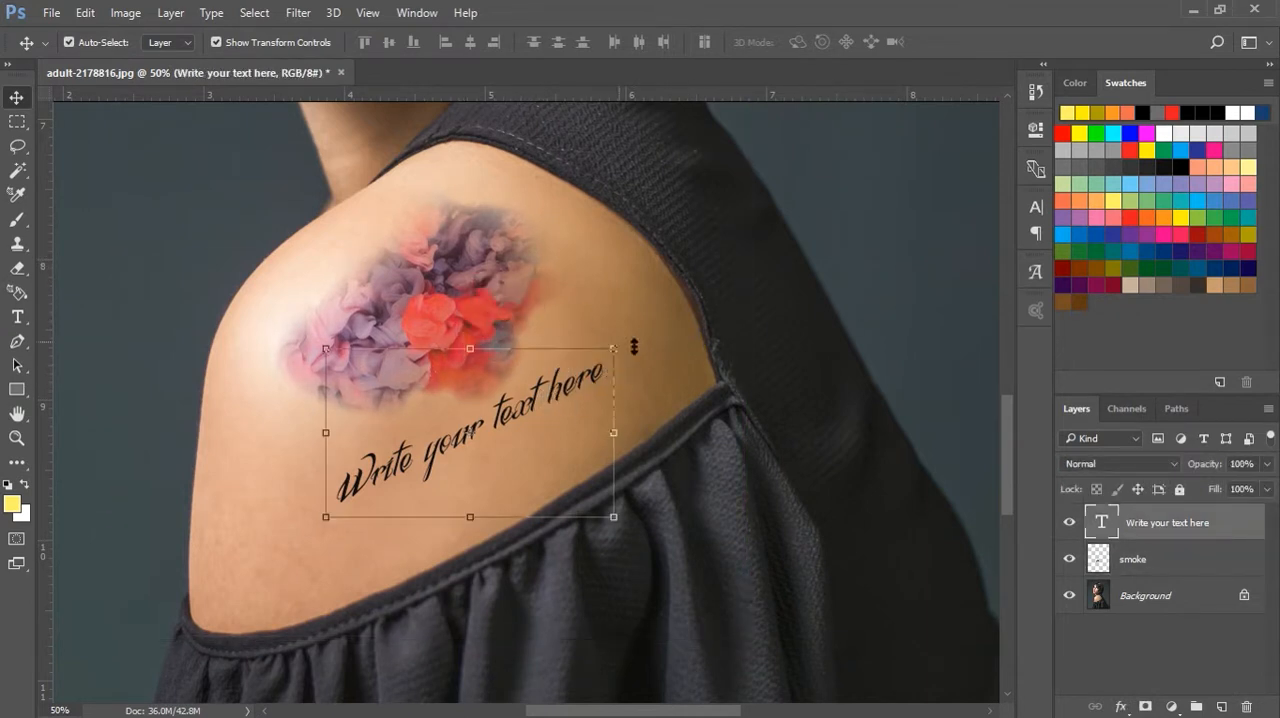
pyautogui.click(645, 318)
# Add a Stroke layer effect to the "Write your text here" layer with 56% opacity and a size of 9 px
pyautogui.click(490, 422)
pyautogui.rightClick(1165, 527)
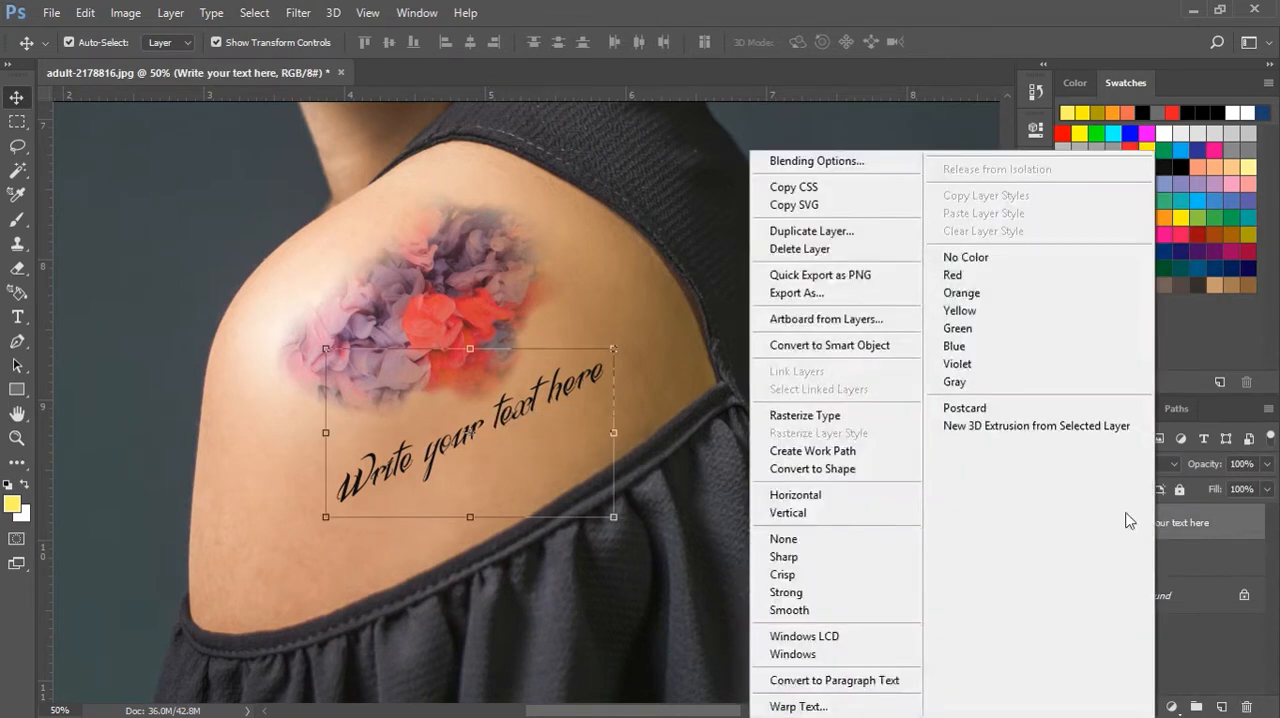
pyautogui.click(806, 160)
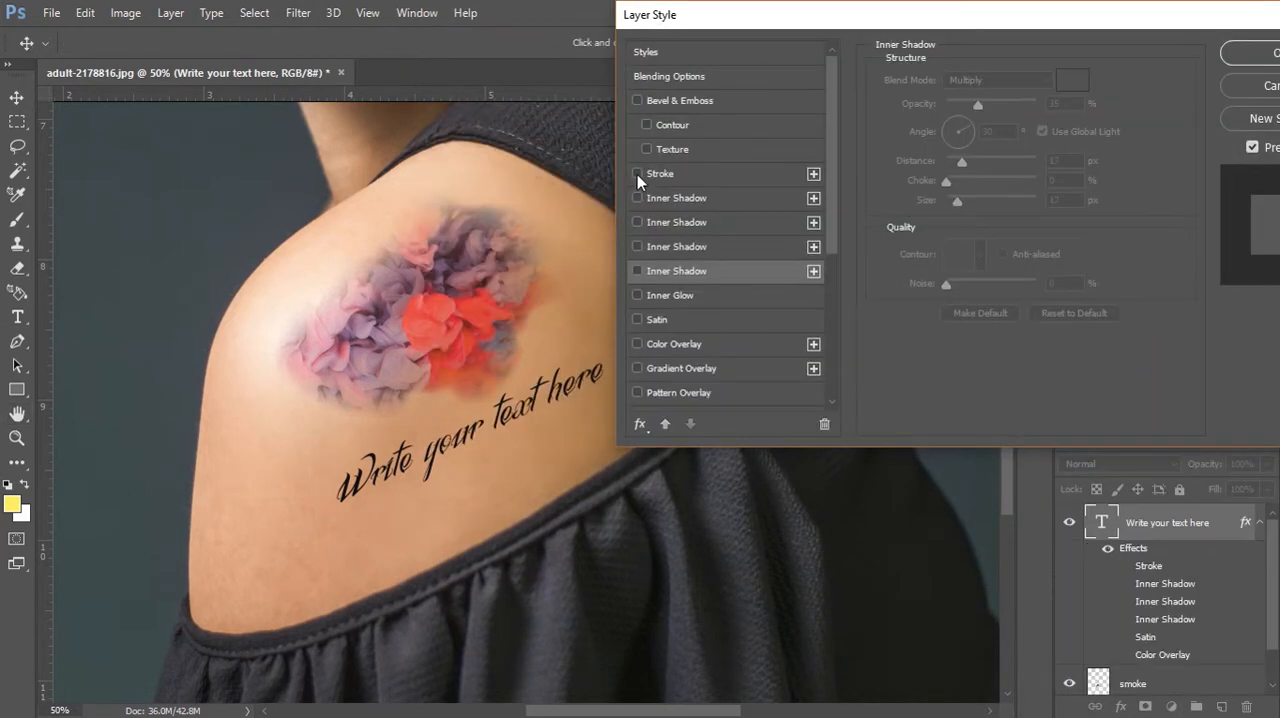
pyautogui.click(637, 174)
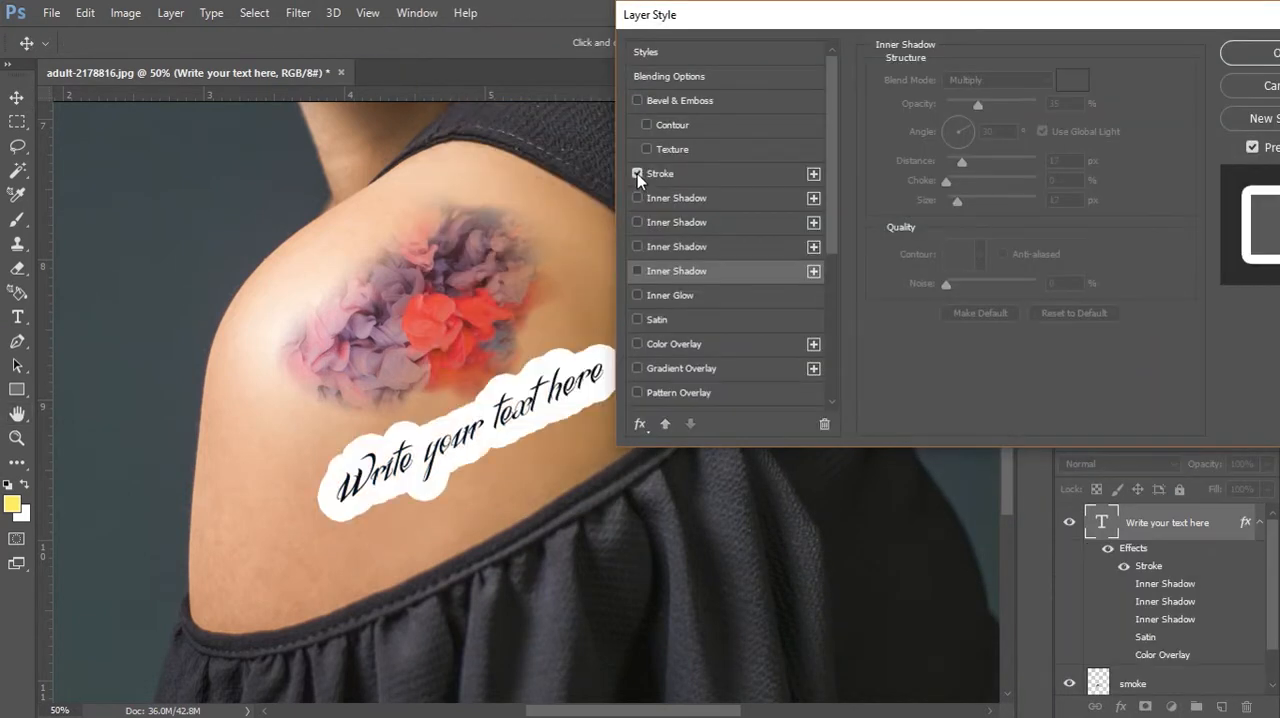
pyautogui.click(664, 174)
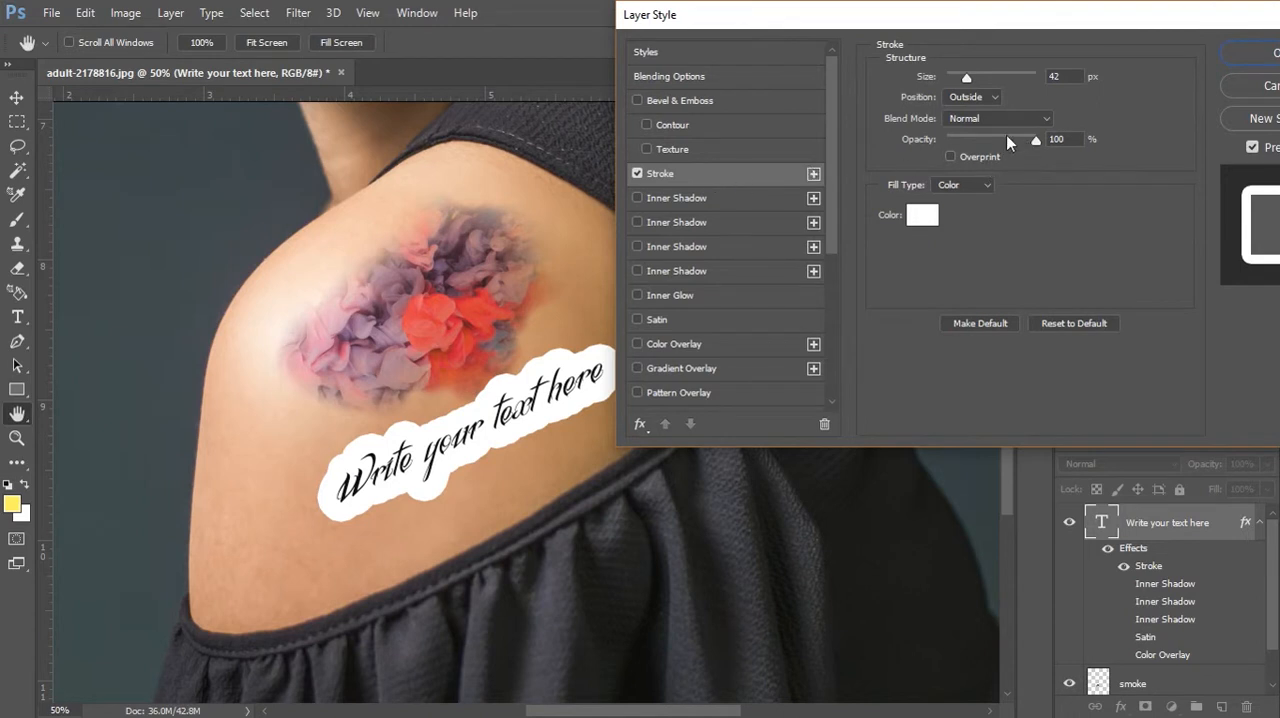
pyautogui.moveTo(1028, 140); pyautogui.dragTo(997, 141)
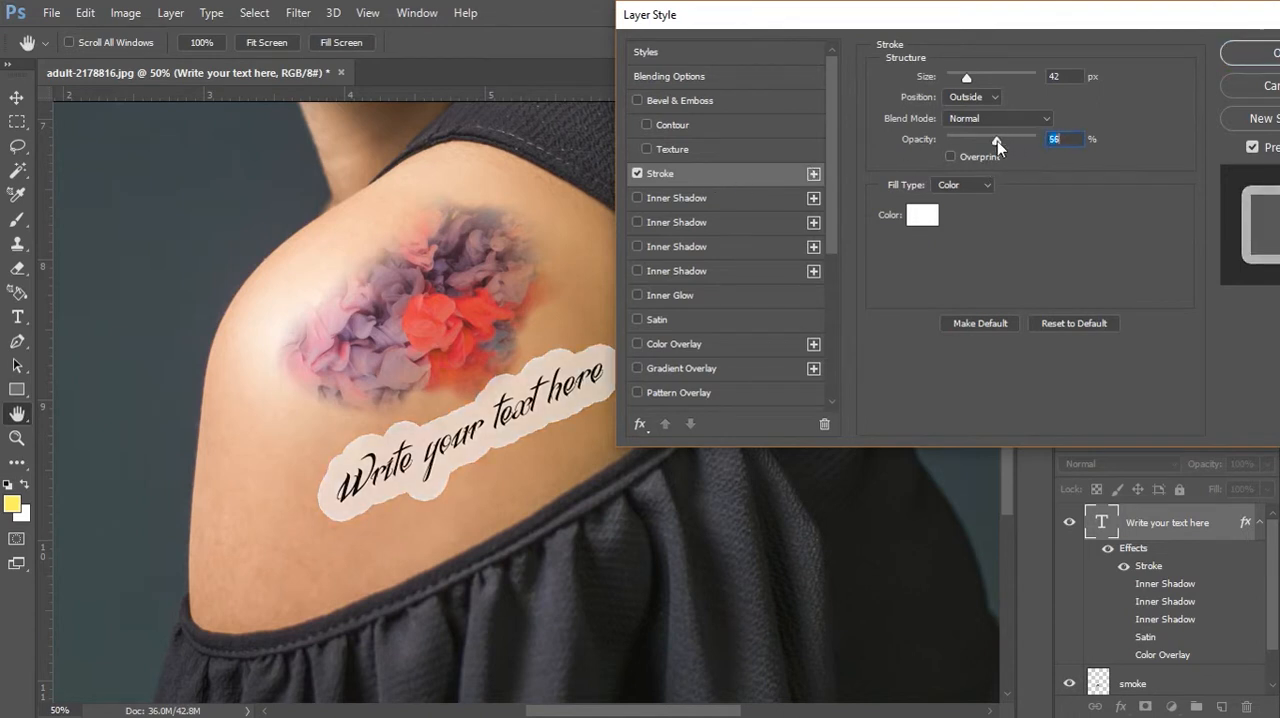
pyautogui.moveTo(970, 84); pyautogui.dragTo(955, 88)
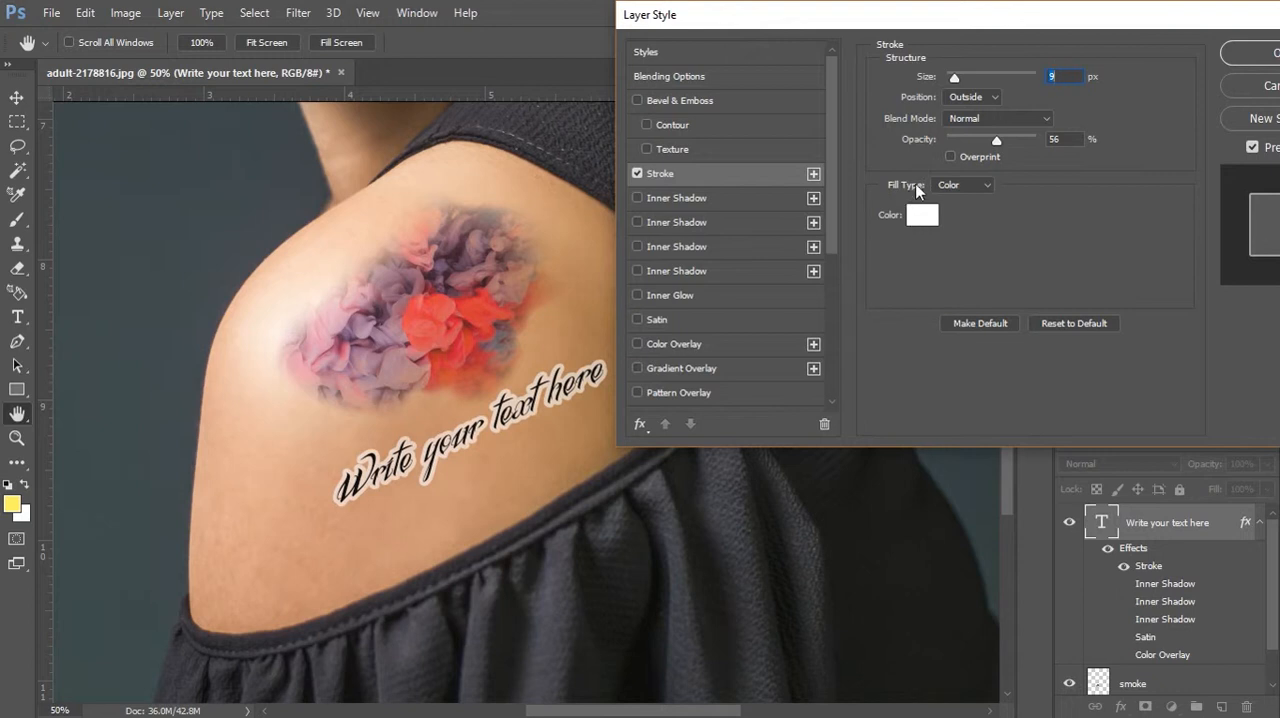
# Recolour the text's stroke to dark grey #403f3f, thin it to 4 px and apply the layer style
pyautogui.click(921, 215)
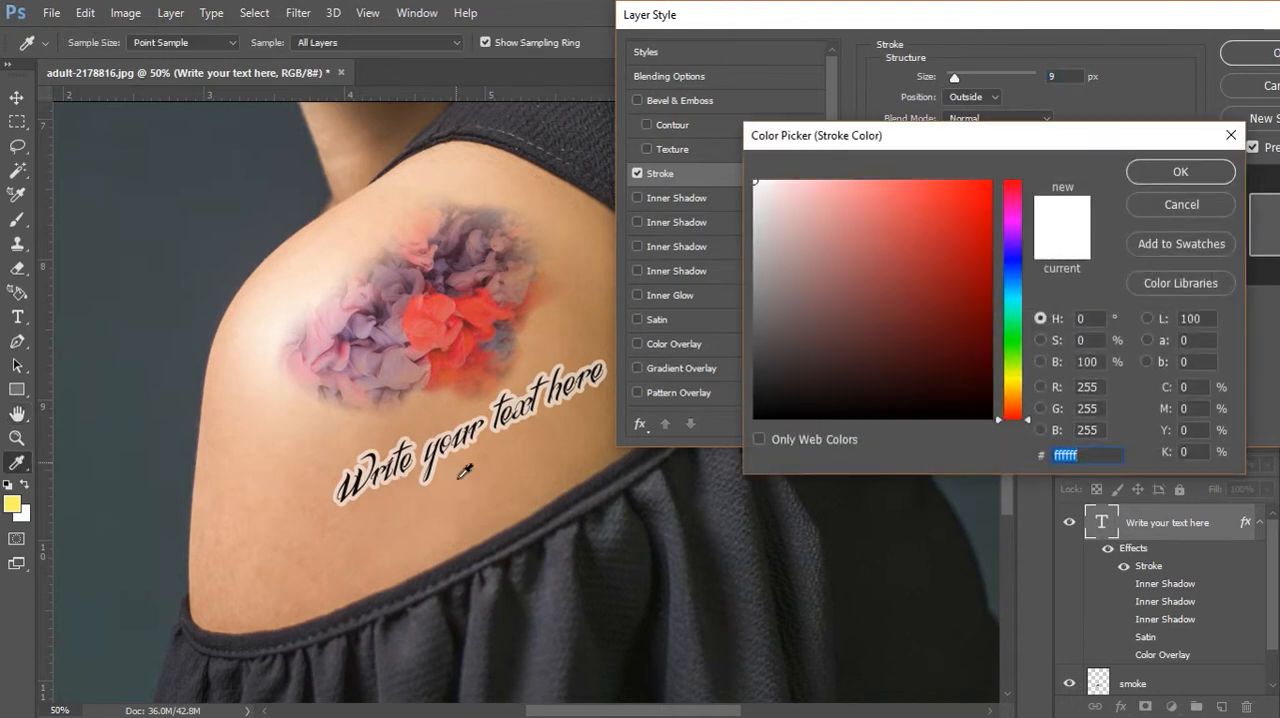
pyautogui.click(576, 454)
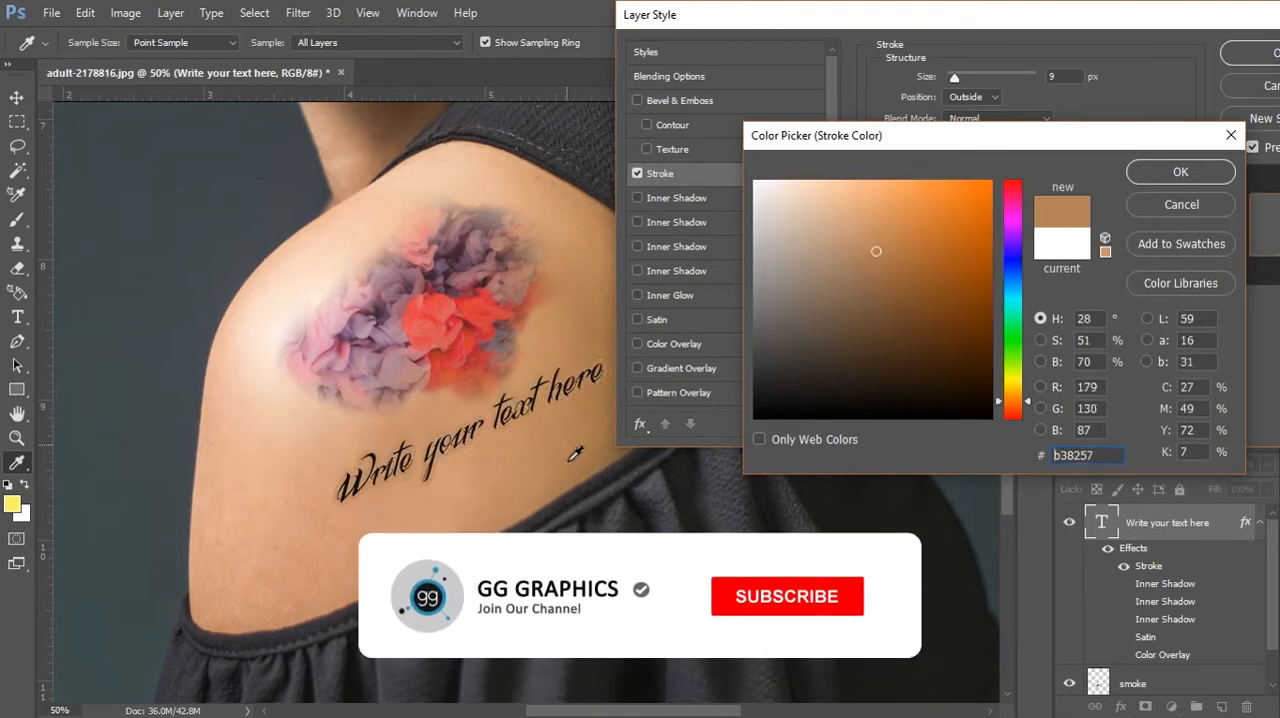
pyautogui.click(889, 269)
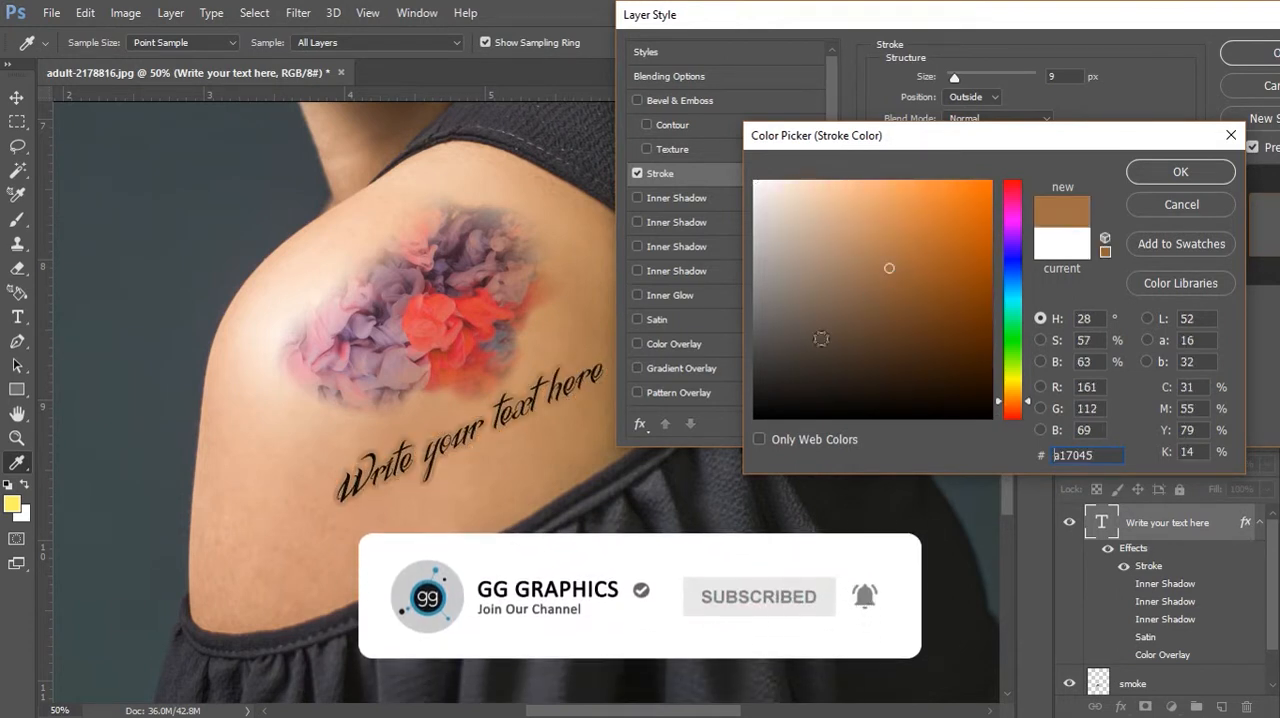
pyautogui.click(757, 358)
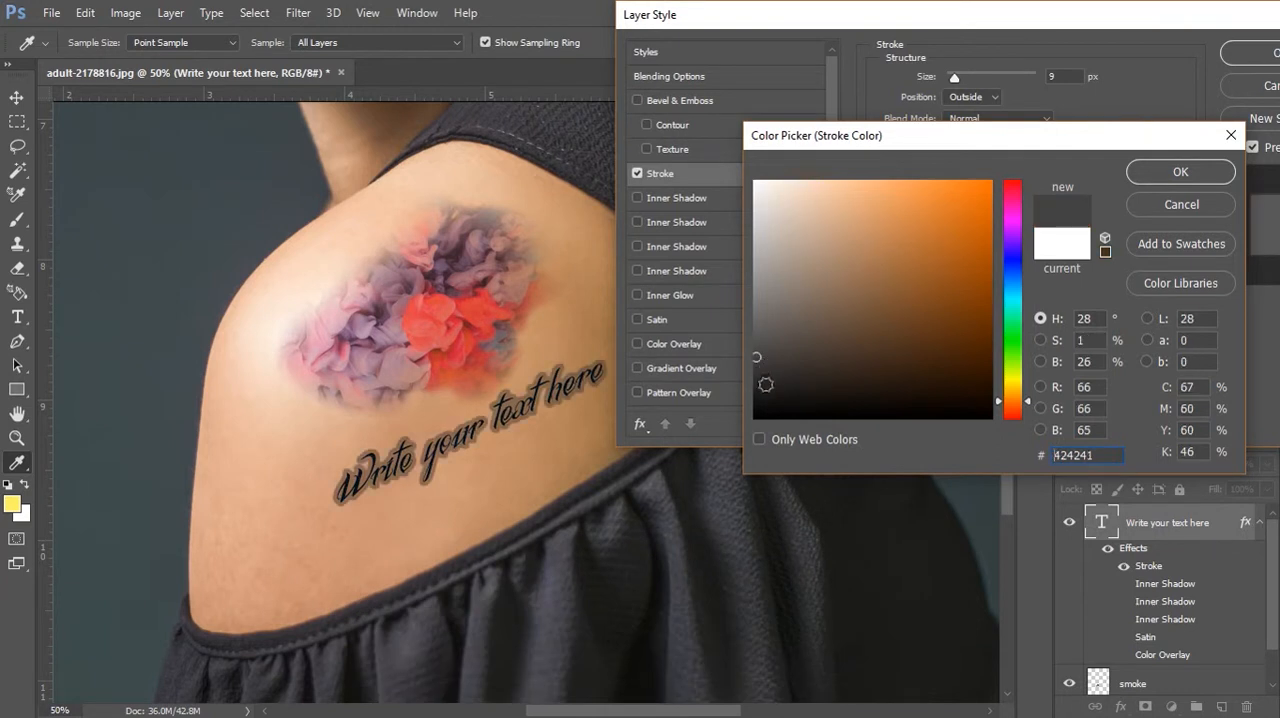
pyautogui.click(760, 379)
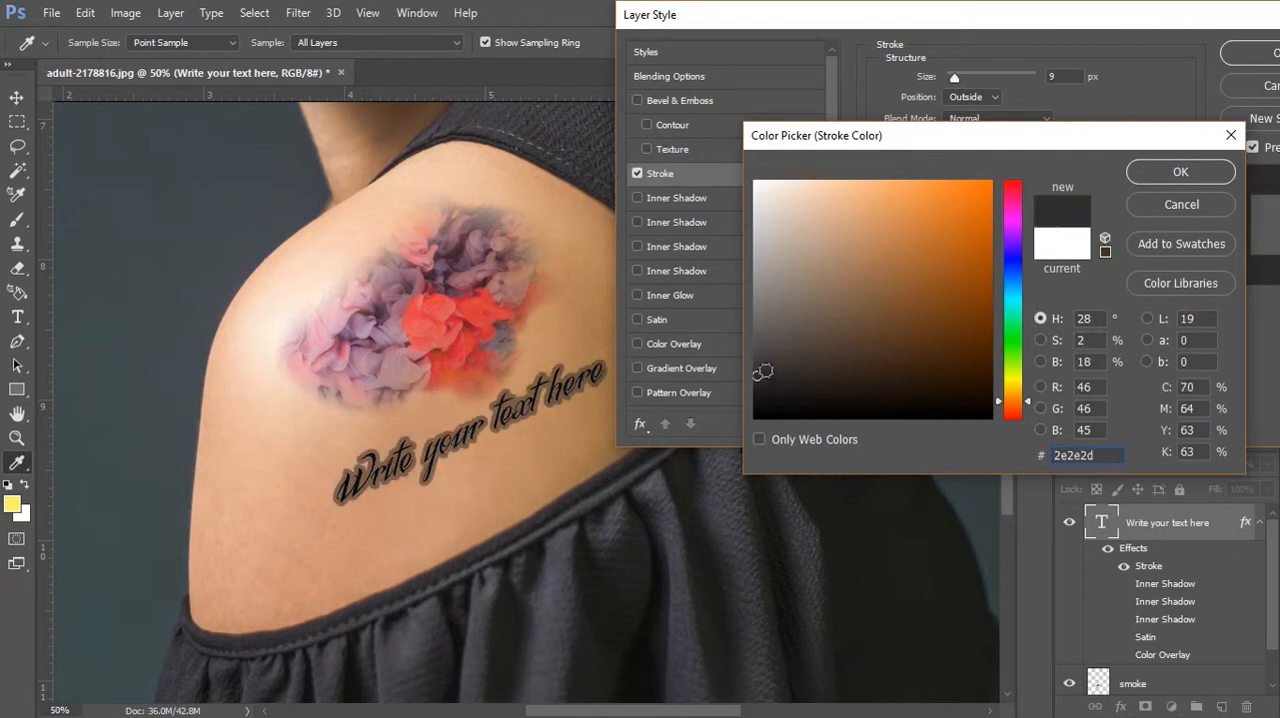
pyautogui.click(762, 368)
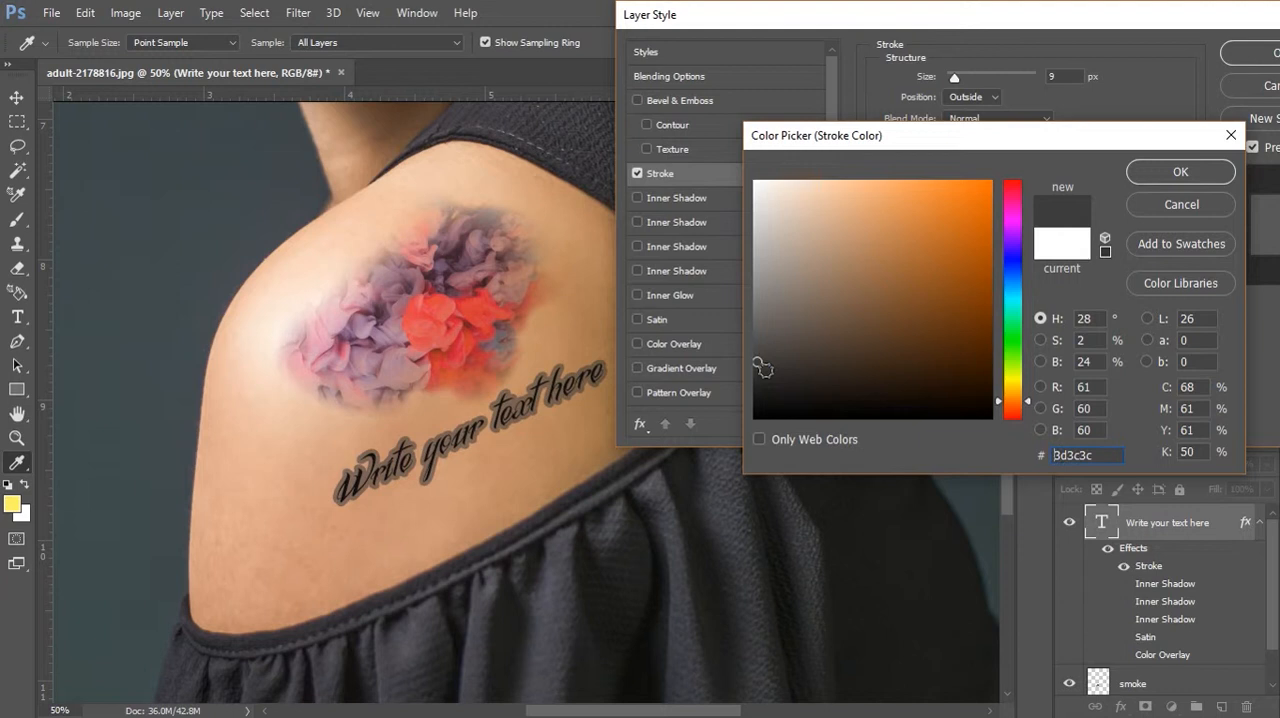
pyautogui.click(757, 359)
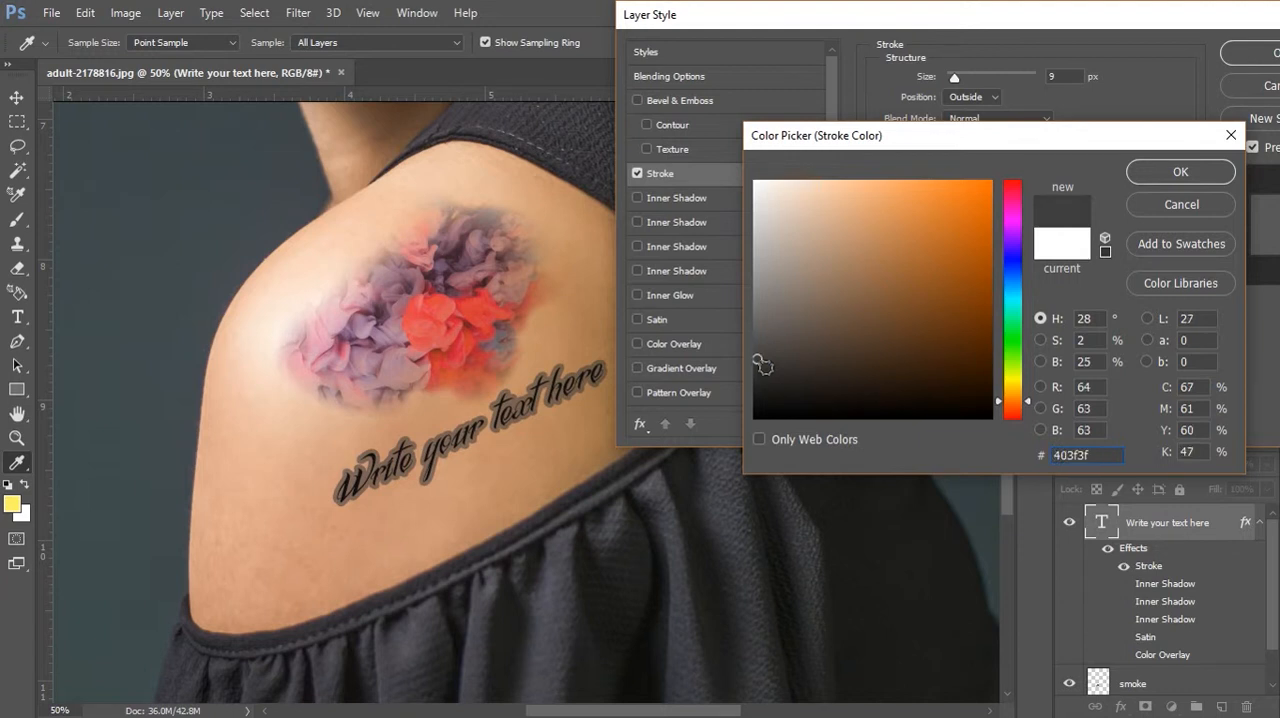
pyautogui.click(1178, 174)
pyautogui.moveTo(954, 78); pyautogui.dragTo(949, 82)
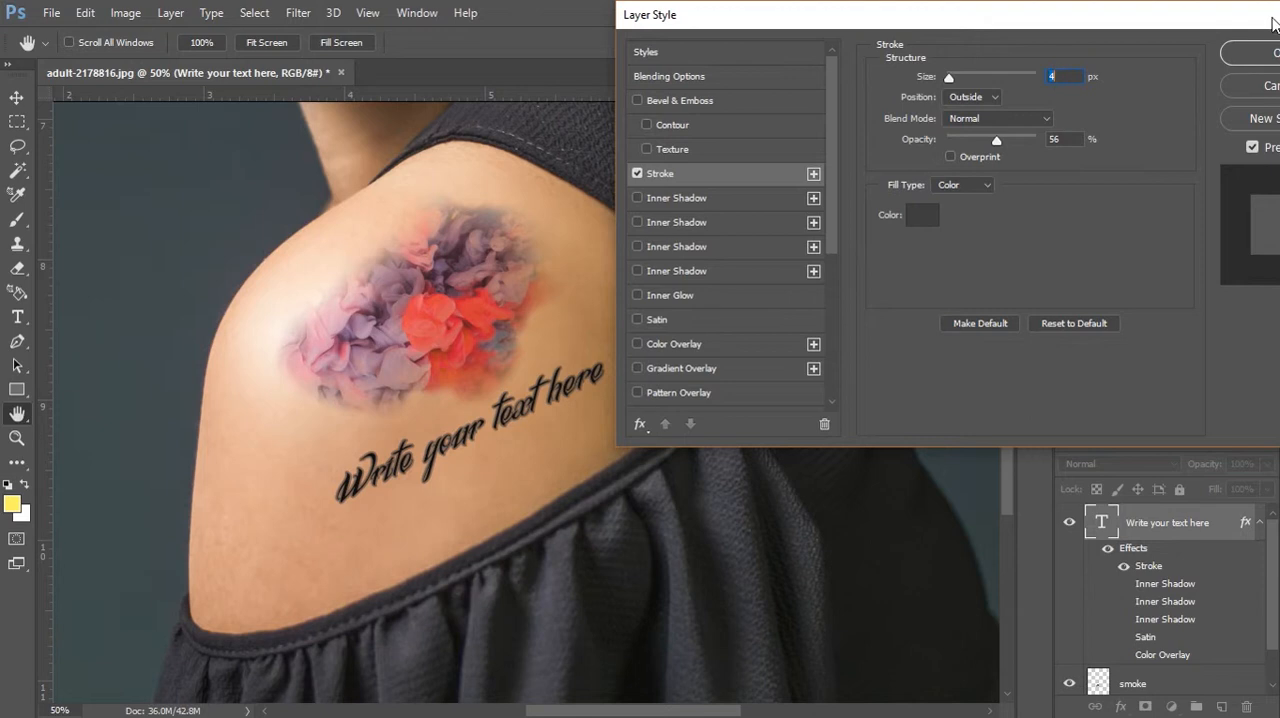
pyautogui.click(1262, 60)
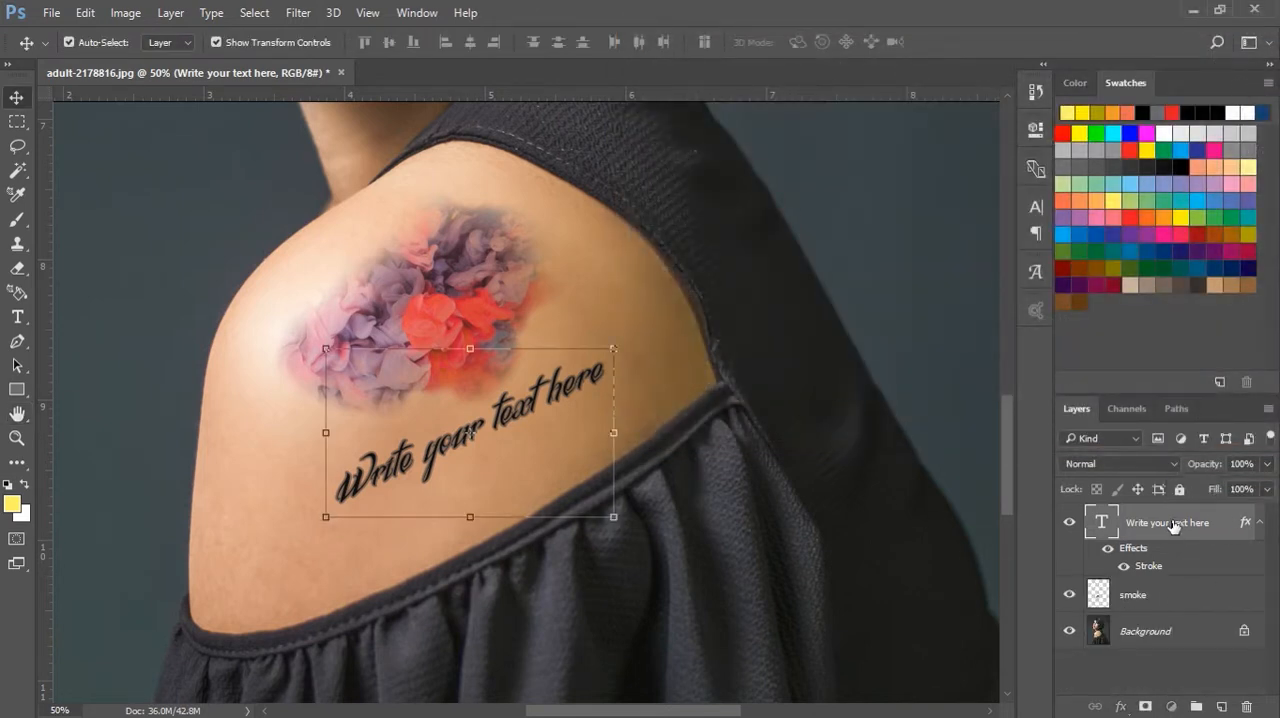
# Set the "Write your text here" layer's blend mode to Multiply, then deselect the layer
pyautogui.click(1137, 465)
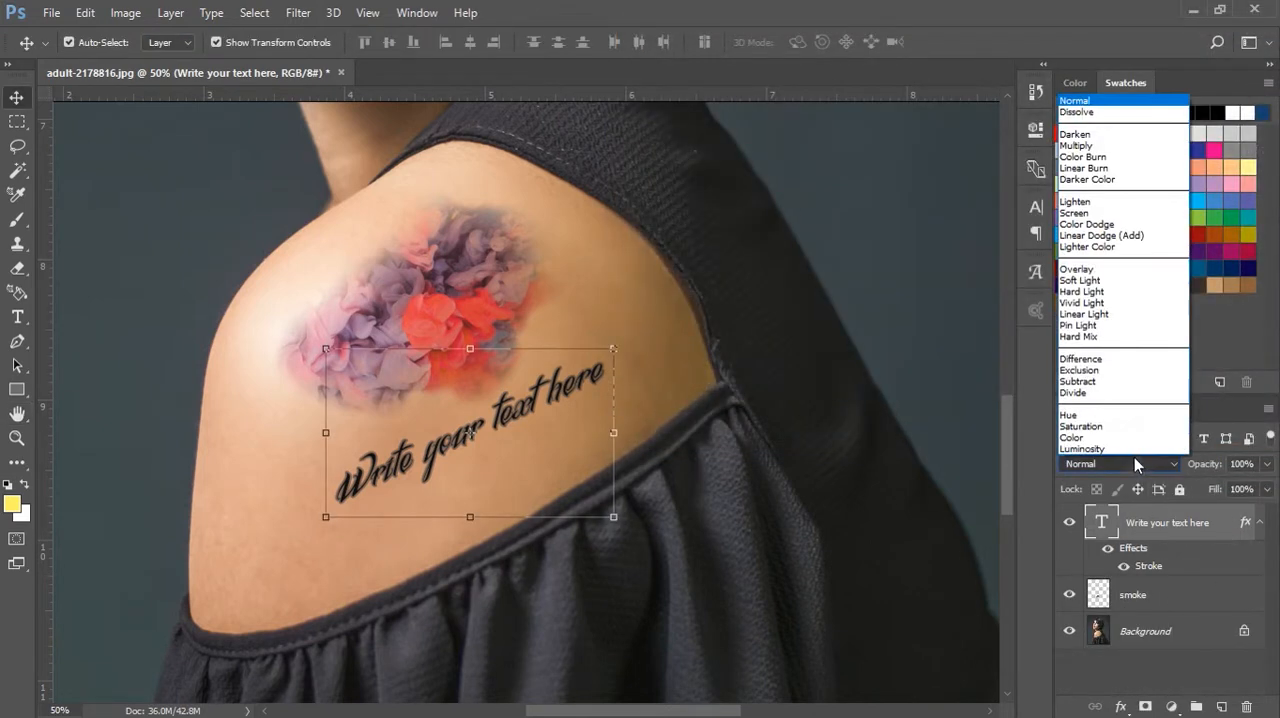
pyautogui.click(1097, 148)
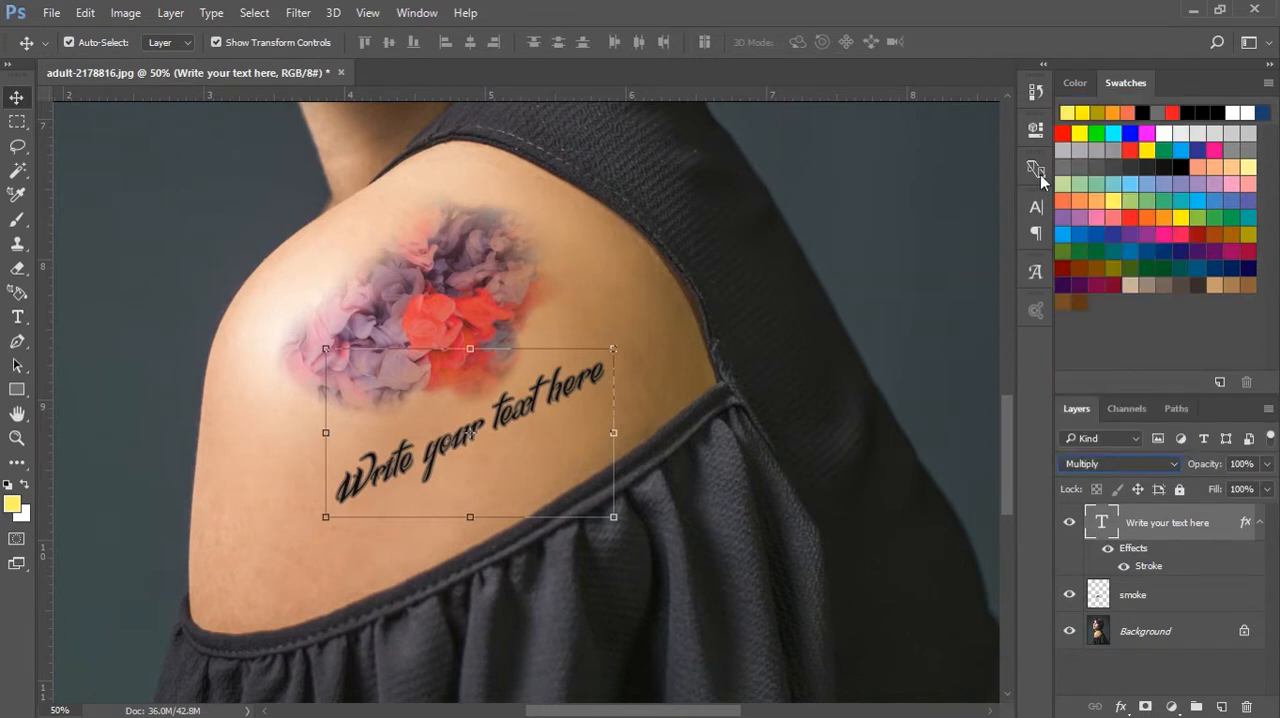
pyautogui.click(185, 445)
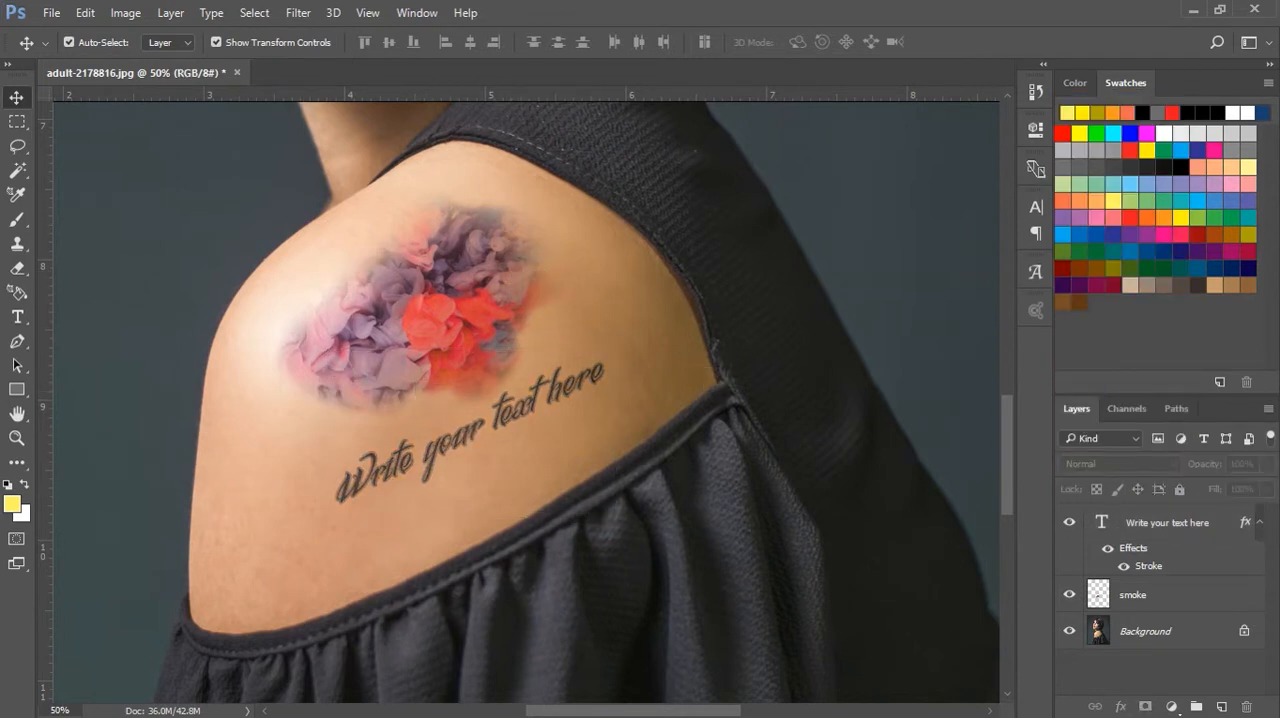
# Examine the smoke tattoo and lettering within the whole portrait and close up on the shoulder
pyautogui.click(16, 438)
pyautogui.keyDown('alt'); pyautogui.click(538, 403); pyautogui.keyUp('alt')
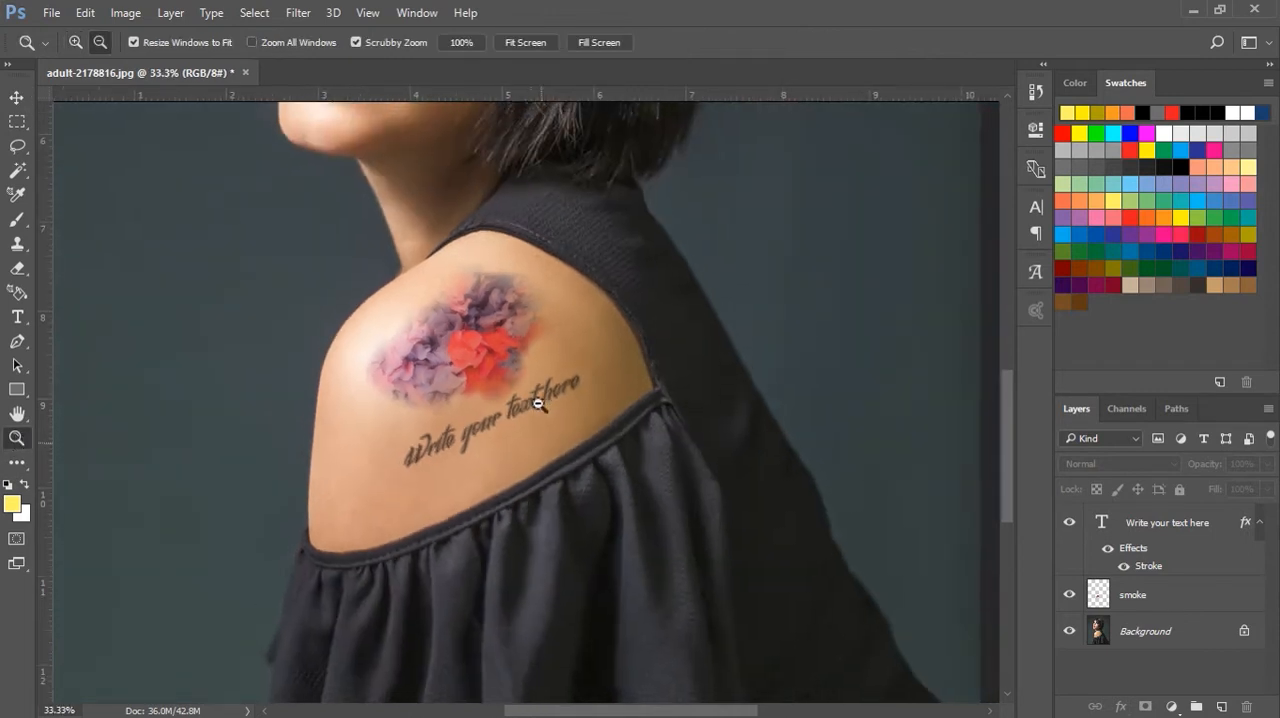
pyautogui.keyDown('alt'); pyautogui.click(540, 403); pyautogui.keyUp('alt')
pyautogui.keyDown('alt'); pyautogui.click(540, 403); pyautogui.keyUp('alt')
pyautogui.keyDown('alt'); pyautogui.click(757, 396); pyautogui.keyUp('alt')
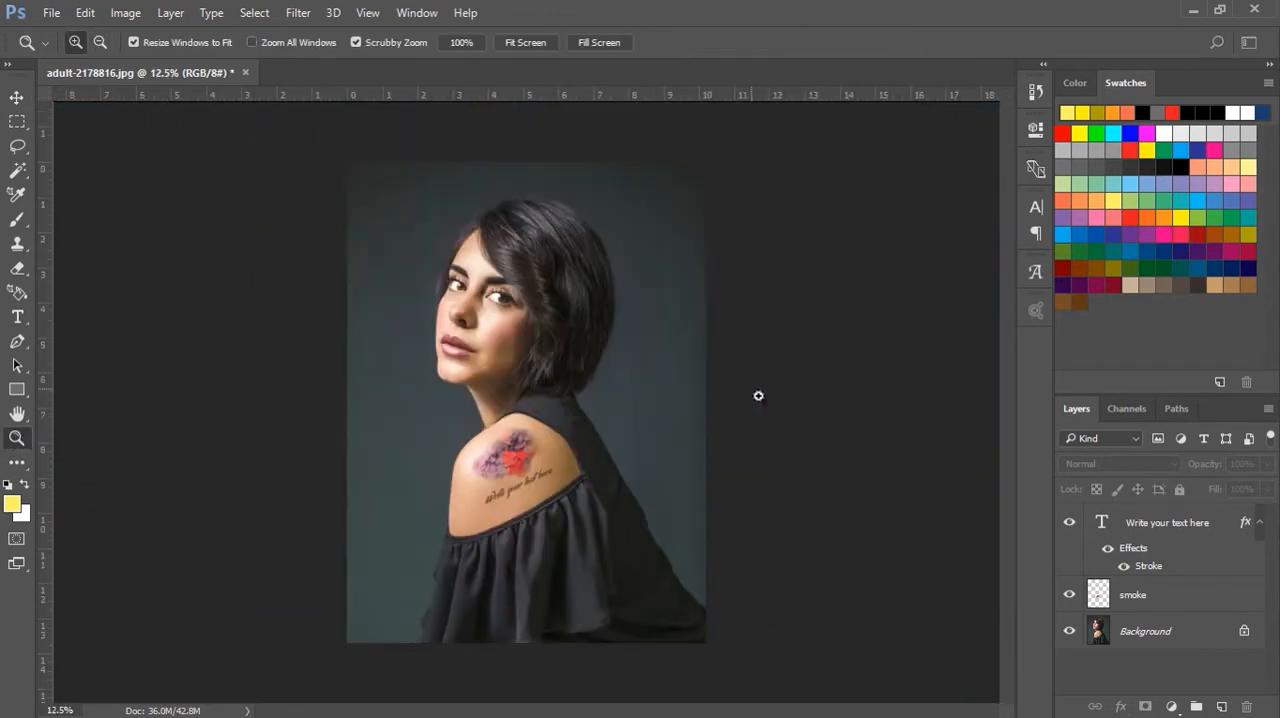
pyautogui.click(512, 468)
pyautogui.click(512, 468)
pyautogui.click(512, 468)
pyautogui.click(616, 457)
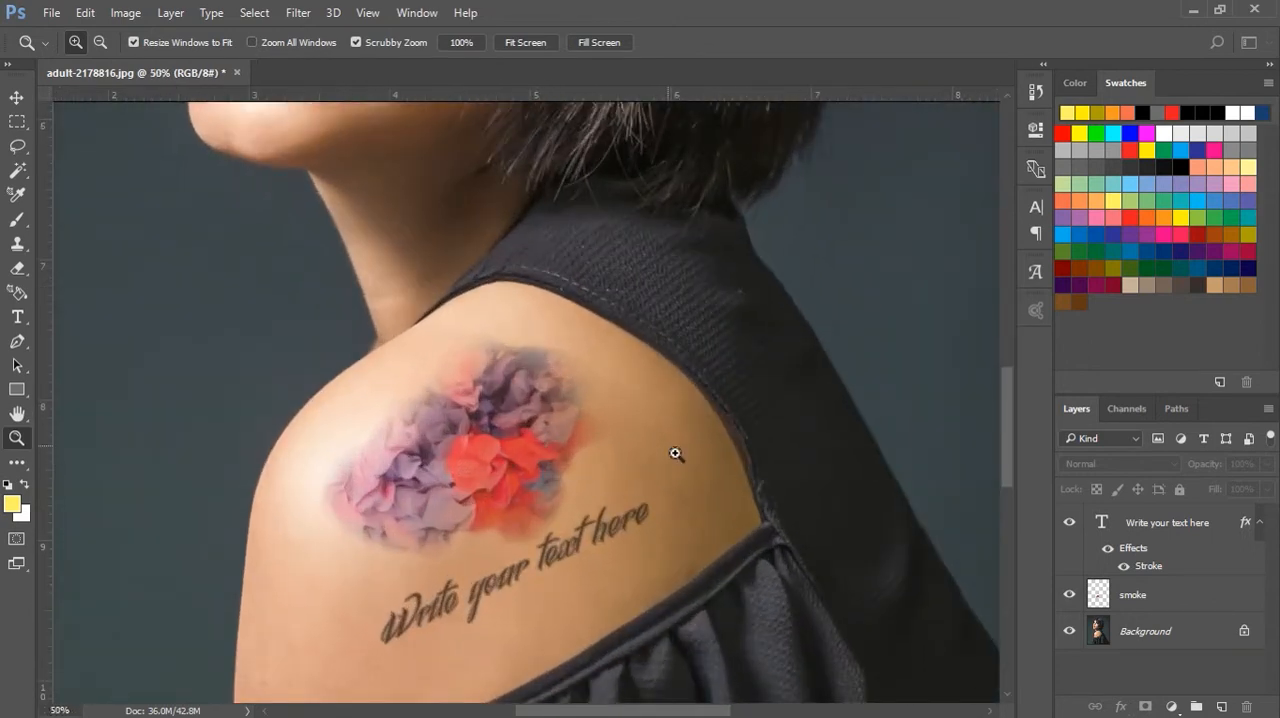
pyautogui.scroll(-2, 677, 451)
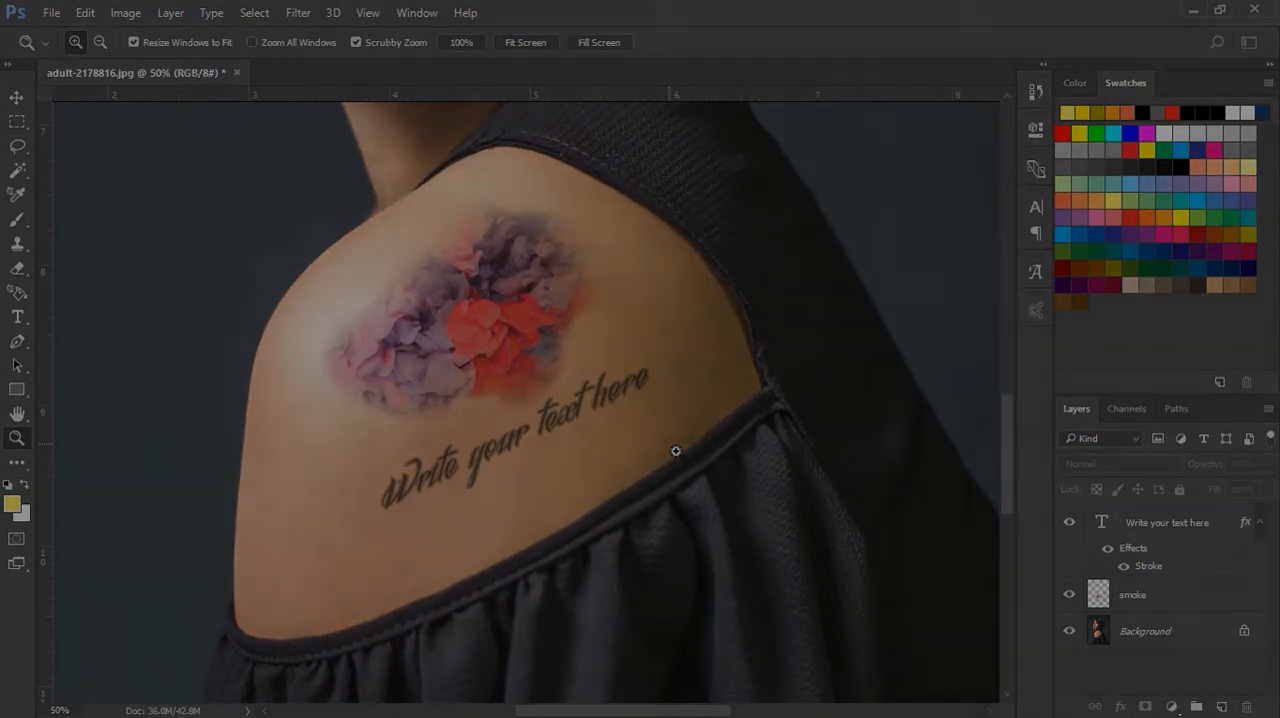